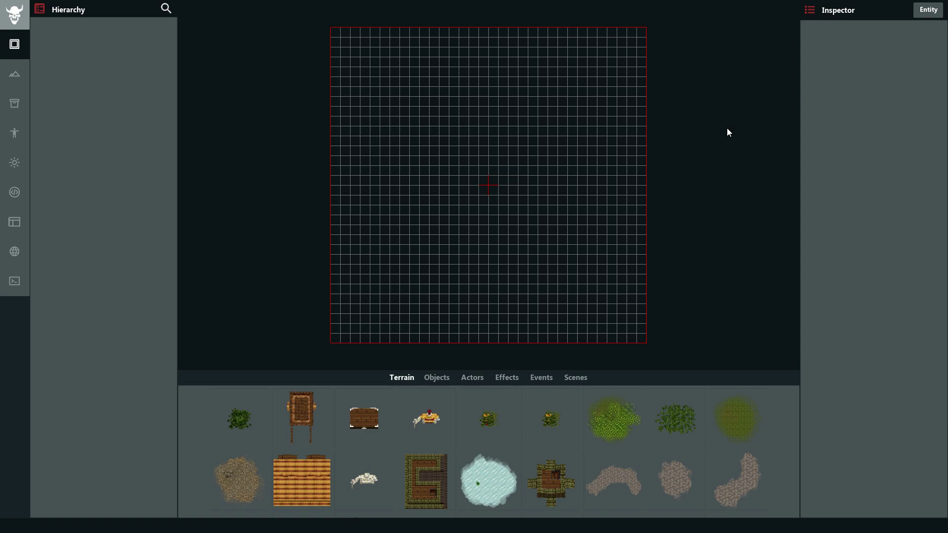
Open the object editor and look through its available materials and brushes.
{"action": "left_click", "coordinate": [12, 115]}
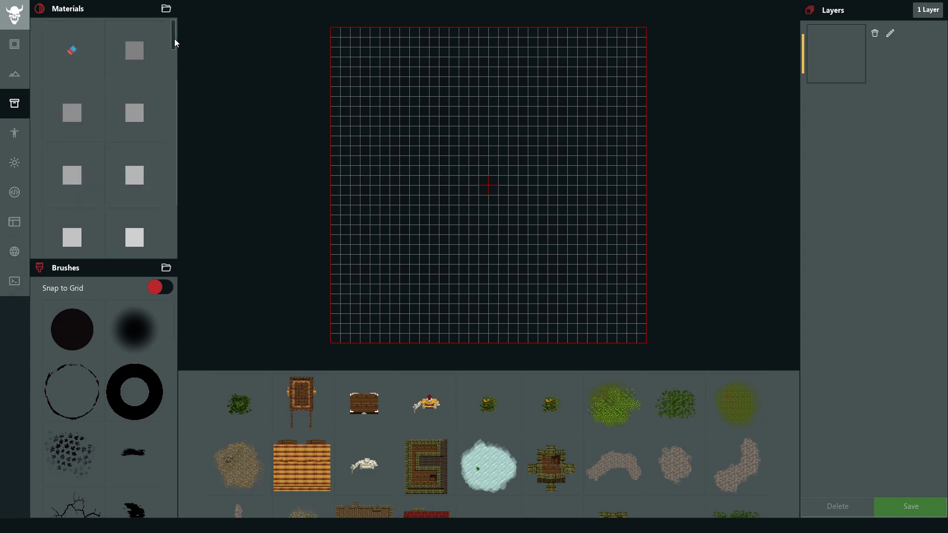
{"action": "left_click_drag", "start_coordinate": [175, 39], "coordinate": [175, 135]}
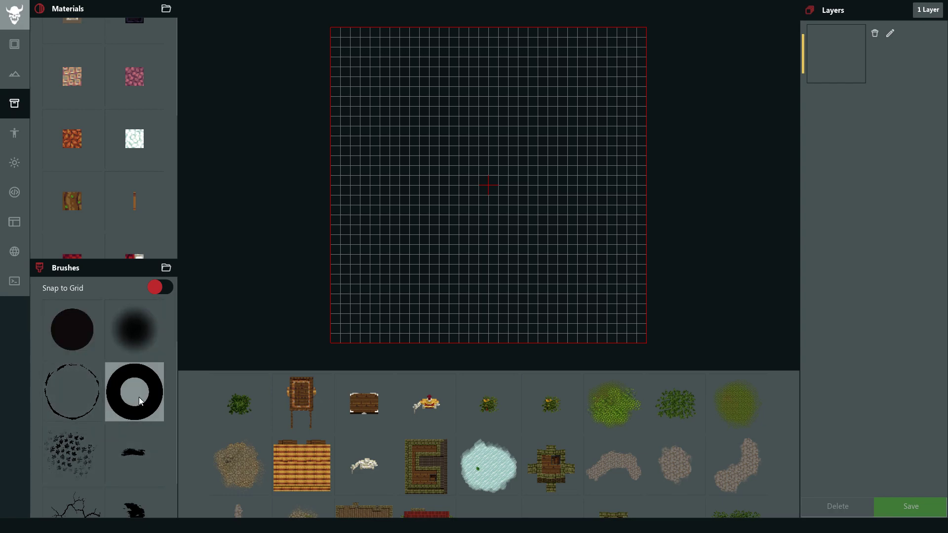
{"action": "scroll", "coordinate": [134, 401], "scroll_direction": "down", "scroll_amount": 3}
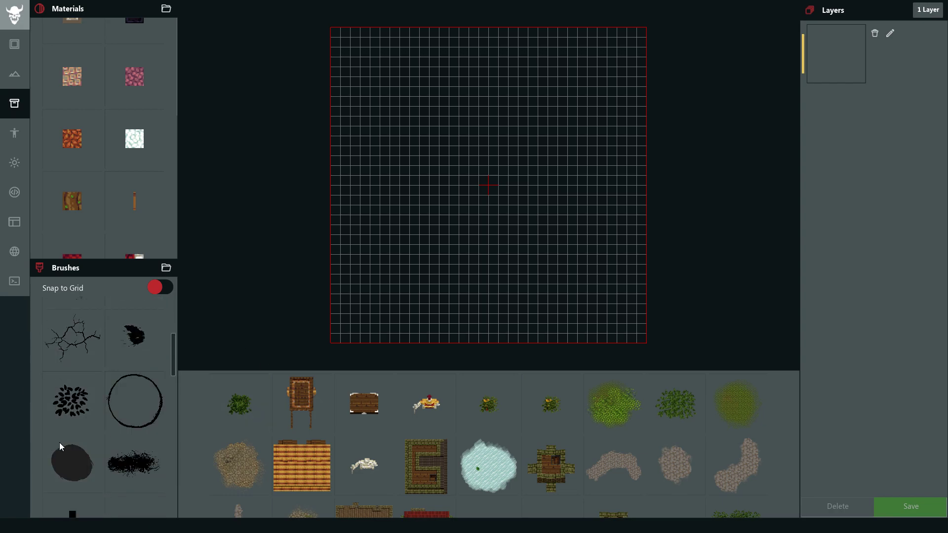
{"action": "scroll", "coordinate": [90, 369], "scroll_direction": "down", "scroll_amount": 2}
{"action": "scroll", "coordinate": [110, 370], "scroll_direction": "down", "scroll_amount": 2}
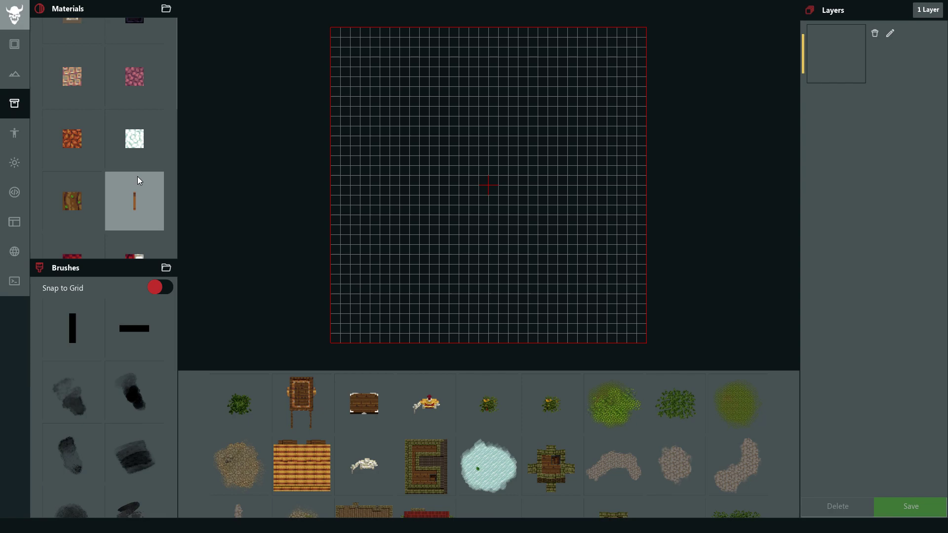
{"action": "scroll", "coordinate": [135, 180], "scroll_direction": "down", "scroll_amount": 3}
{"action": "scroll", "coordinate": [135, 180], "scroll_direction": "up", "scroll_amount": 4}
{"action": "scroll", "coordinate": [135, 180], "scroll_direction": "up", "scroll_amount": 3}
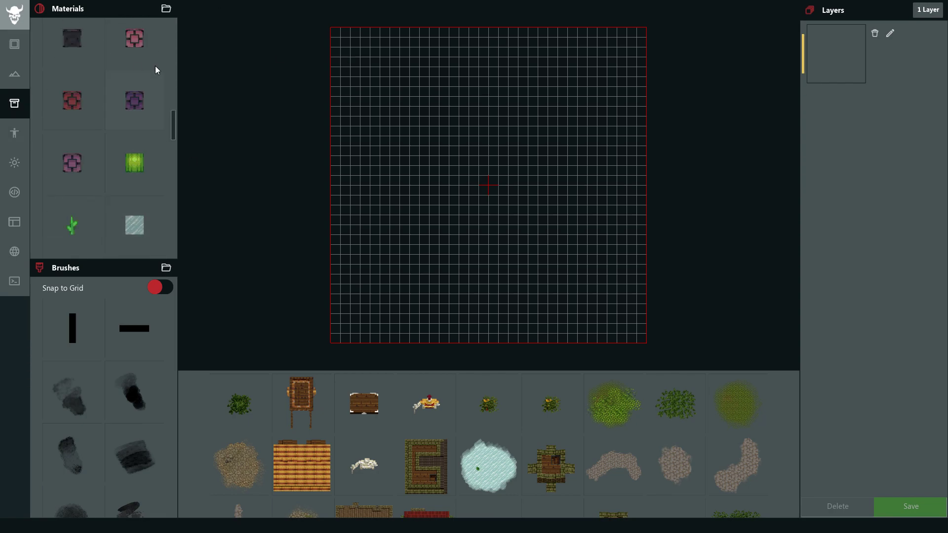
Turn on grid snapping and paint a rectangular floor seven tiles wide and five tiles high with the brown stone material.
{"action": "scroll", "coordinate": [543, 207], "scroll_direction": "up", "scroll_amount": 5}
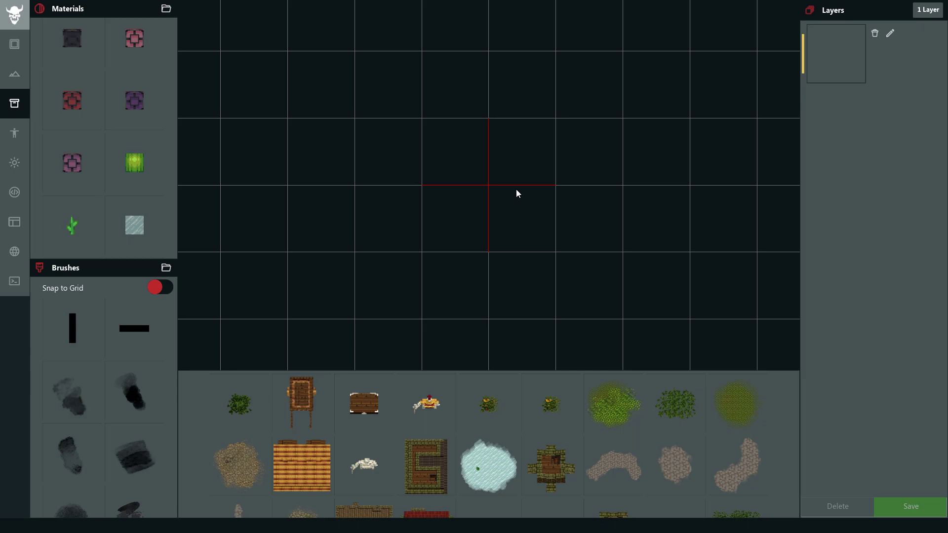
{"action": "scroll", "coordinate": [149, 138], "scroll_direction": "down", "scroll_amount": 10}
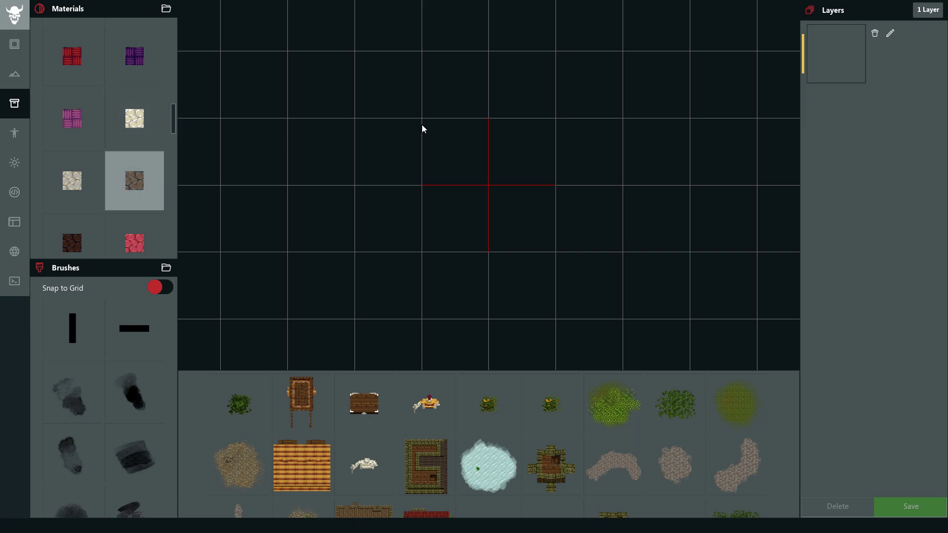
{"action": "left_click", "coordinate": [125, 196]}
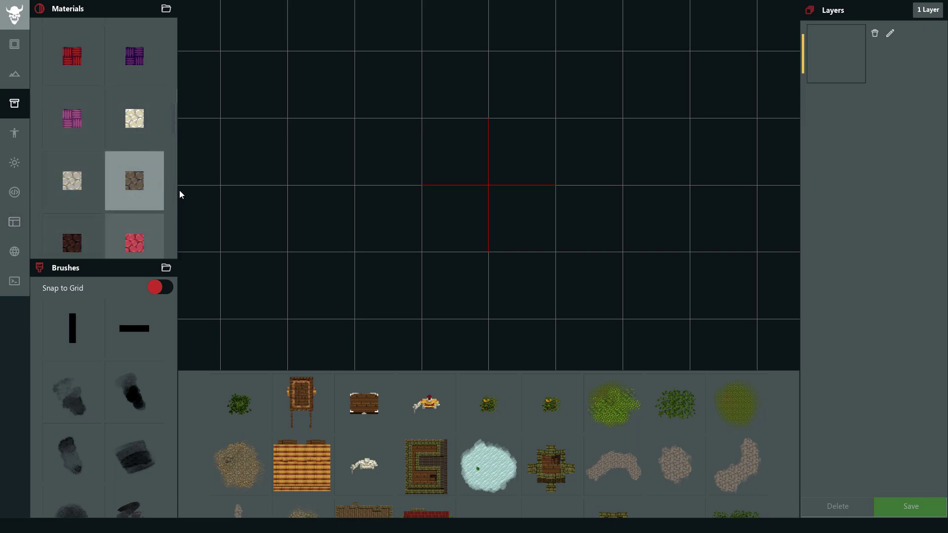
{"action": "left_click", "coordinate": [154, 288]}
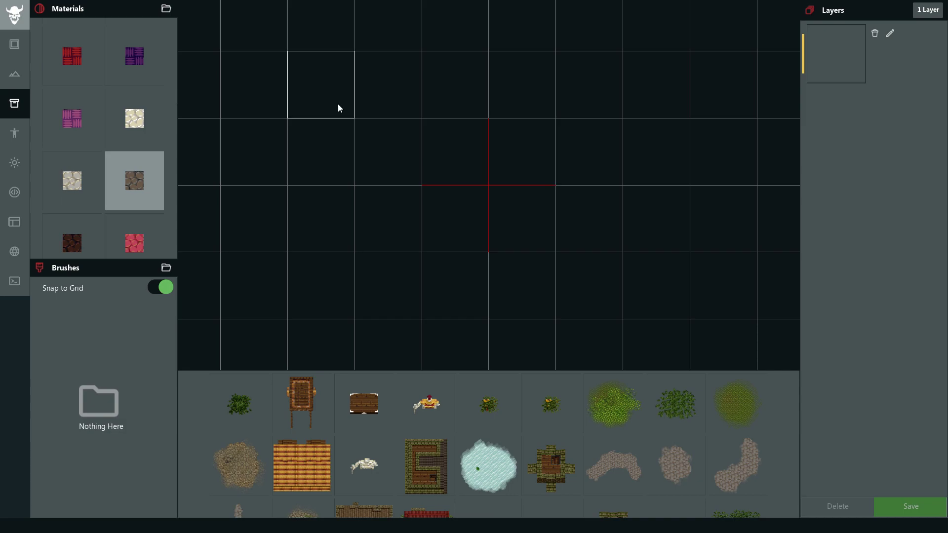
{"action": "mouse_move", "coordinate": [339, 108]}
{"action": "left_mouse_down"}
{"action": "mouse_move", "coordinate": [508, 84]}
{"action": "mouse_move", "coordinate": [717, 80]}
{"action": "mouse_move", "coordinate": [736, 284]}
{"action": "mouse_move", "coordinate": [731, 334]}
{"action": "mouse_move", "coordinate": [483, 363]}
{"action": "mouse_move", "coordinate": [317, 186]}
{"action": "left_mouse_up"}
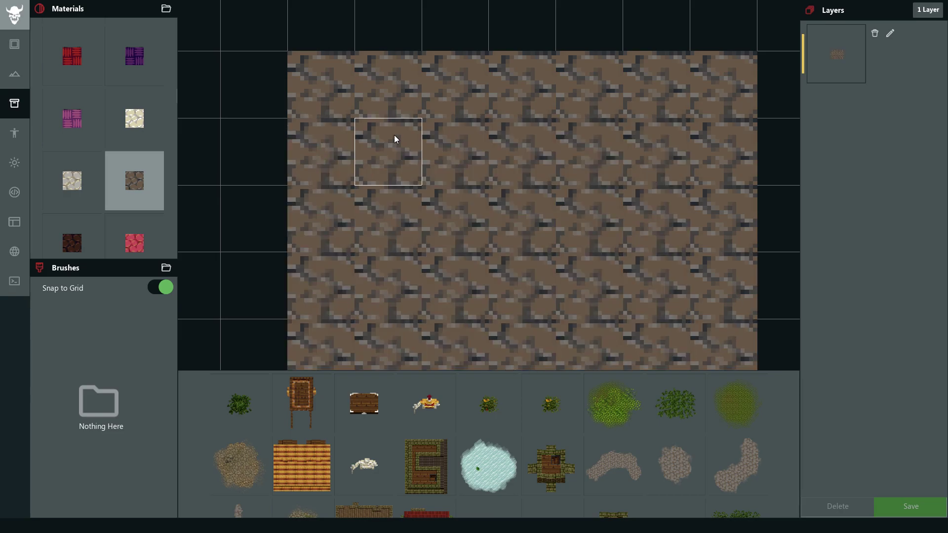
{"action": "left_click_drag", "start_coordinate": [442, 249], "coordinate": [417, 223]}
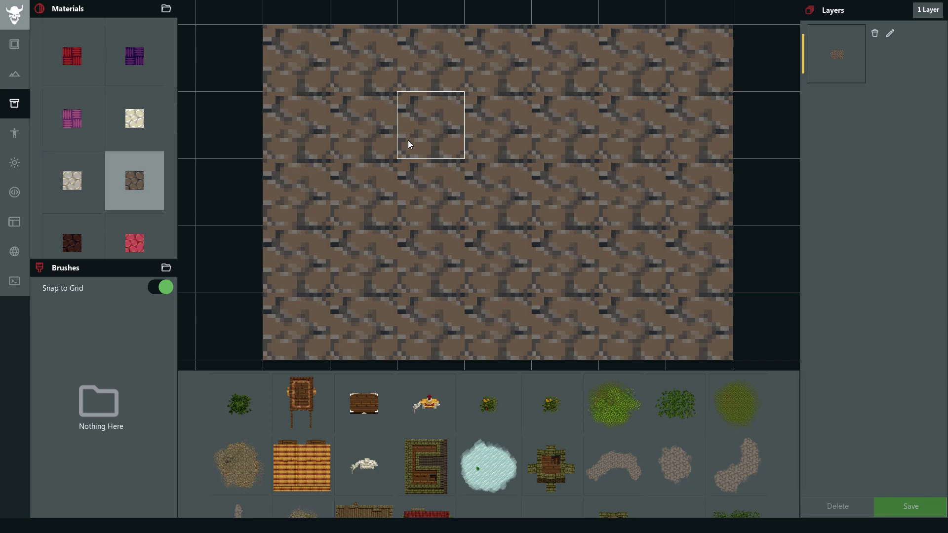
Add new layers above the floor and paint stacked brown stone walls around its perimeter.
{"action": "key", "text": "ctrl+shift+n"}
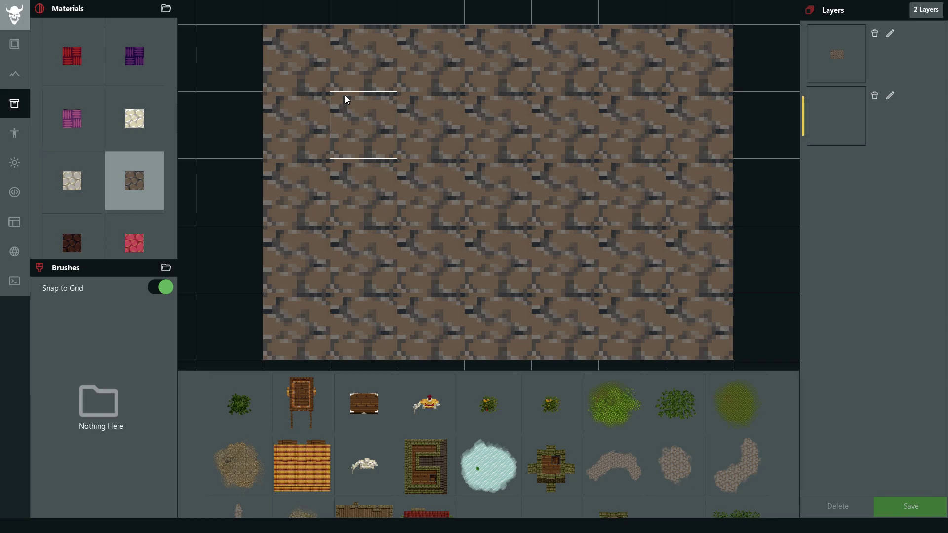
{"action": "mouse_move", "coordinate": [344, 96]}
{"action": "left_mouse_down"}
{"action": "mouse_move", "coordinate": [266, 88]}
{"action": "mouse_move", "coordinate": [704, 48]}
{"action": "mouse_move", "coordinate": [698, 284]}
{"action": "mouse_move", "coordinate": [676, 313]}
{"action": "mouse_move", "coordinate": [637, 310]}
{"action": "left_mouse_up"}
{"action": "mouse_move", "coordinate": [293, 78]}
{"action": "left_mouse_down"}
{"action": "mouse_move", "coordinate": [286, 308]}
{"action": "mouse_move", "coordinate": [462, 306]}
{"action": "left_mouse_up"}
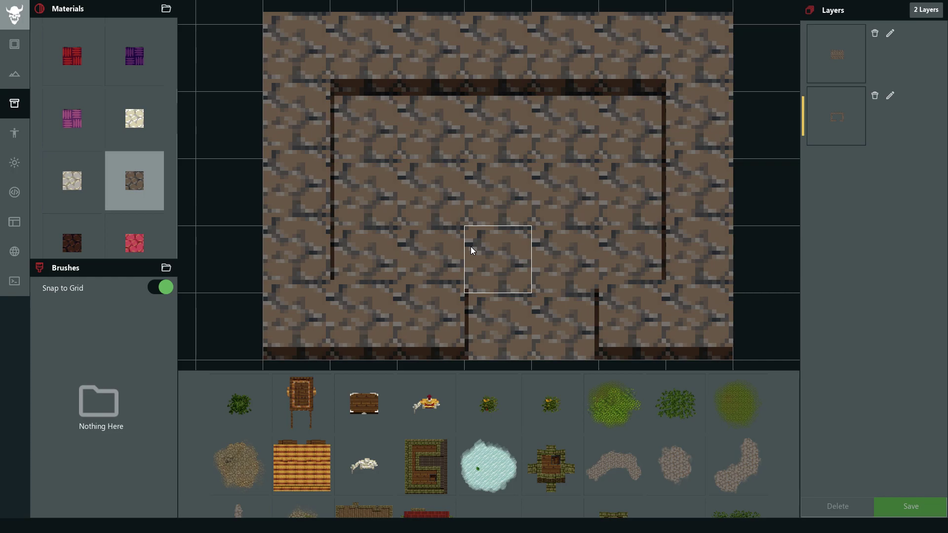
{"action": "mouse_move", "coordinate": [457, 245]}
{"action": "left_mouse_down"}
{"action": "mouse_move", "coordinate": [438, 308]}
{"action": "mouse_move", "coordinate": [292, 307]}
{"action": "mouse_move", "coordinate": [311, 98]}
{"action": "mouse_move", "coordinate": [382, 42]}
{"action": "mouse_move", "coordinate": [572, 29]}
{"action": "mouse_move", "coordinate": [699, 42]}
{"action": "mouse_move", "coordinate": [703, 245]}
{"action": "mouse_move", "coordinate": [645, 315]}
{"action": "mouse_move", "coordinate": [635, 314]}
{"action": "left_mouse_up"}
{"action": "mouse_move", "coordinate": [689, 290]}
{"action": "left_mouse_down"}
{"action": "mouse_move", "coordinate": [392, 305]}
{"action": "mouse_move", "coordinate": [302, 277]}
{"action": "mouse_move", "coordinate": [318, 73]}
{"action": "mouse_move", "coordinate": [452, 20]}
{"action": "mouse_move", "coordinate": [576, 26]}
{"action": "mouse_move", "coordinate": [439, 37]}
{"action": "mouse_move", "coordinate": [684, 70]}
{"action": "mouse_move", "coordinate": [691, 241]}
{"action": "mouse_move", "coordinate": [496, 10]}
{"action": "mouse_move", "coordinate": [430, 12]}
{"action": "mouse_move", "coordinate": [438, 182]}
{"action": "mouse_move", "coordinate": [639, 205]}
{"action": "mouse_move", "coordinate": [563, 313]}
{"action": "mouse_move", "coordinate": [474, 47]}
{"action": "mouse_move", "coordinate": [693, 384]}
{"action": "left_mouse_up"}
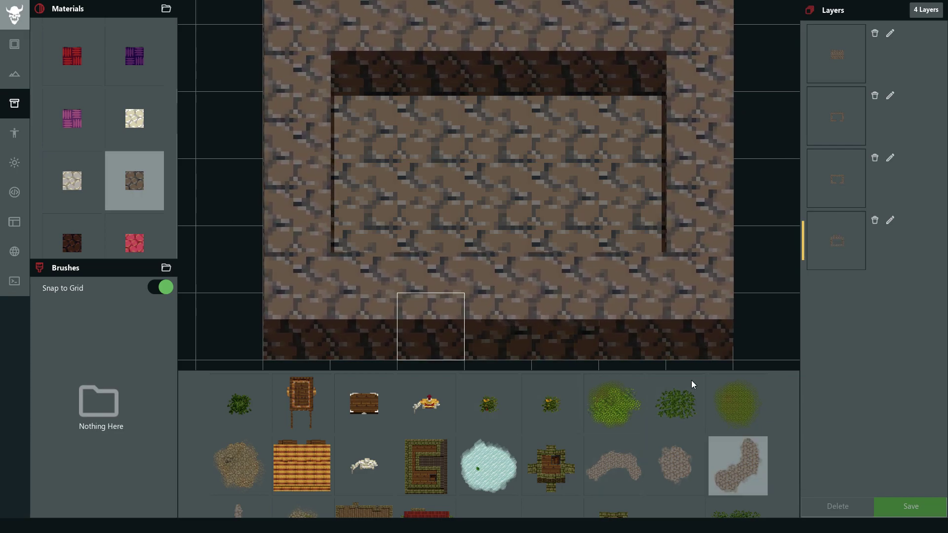
Open the red-roofed house object and examine its layered parallax at different zoom levels and through full rotations of the view.
{"action": "scroll", "coordinate": [567, 451], "scroll_direction": "down", "scroll_amount": 3}
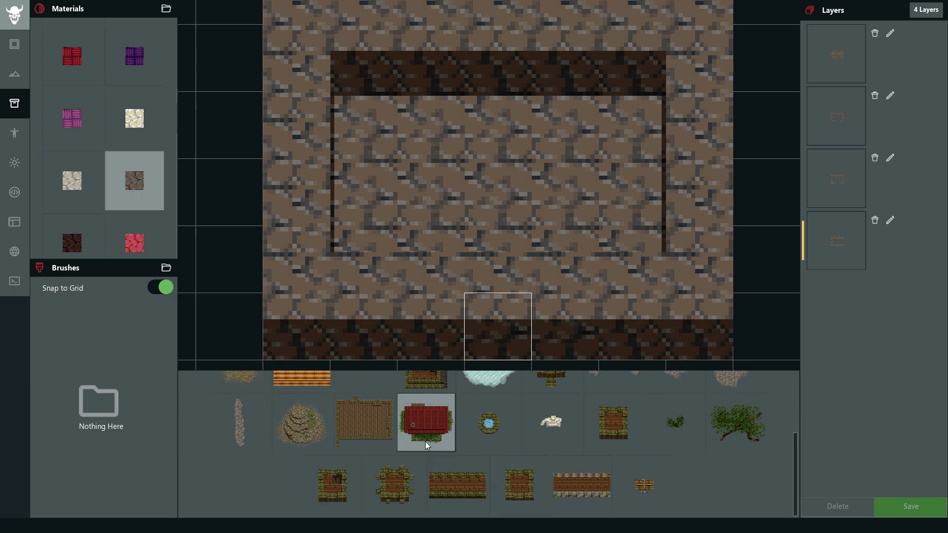
{"action": "left_click", "coordinate": [426, 445]}
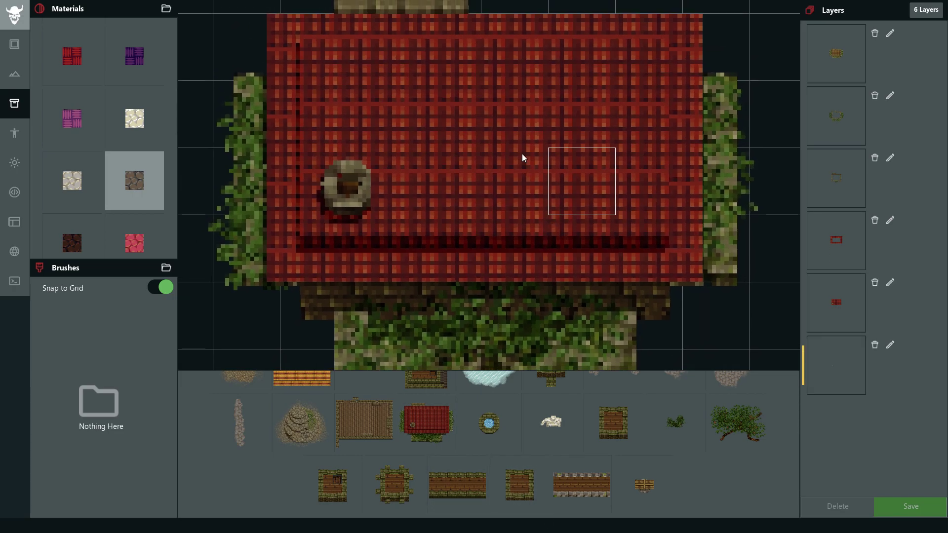
{"action": "scroll", "coordinate": [448, 165], "scroll_direction": "down", "scroll_amount": 5}
{"action": "scroll", "coordinate": [597, 149], "scroll_direction": "up", "scroll_amount": 3}
{"action": "scroll", "coordinate": [576, 292], "scroll_direction": "up", "scroll_amount": 2}
{"action": "scroll", "coordinate": [501, 196], "scroll_direction": "down", "scroll_amount": 4}
{"action": "scroll", "coordinate": [501, 195], "scroll_direction": "up", "scroll_amount": 4}
{"action": "key", "text": "r"}
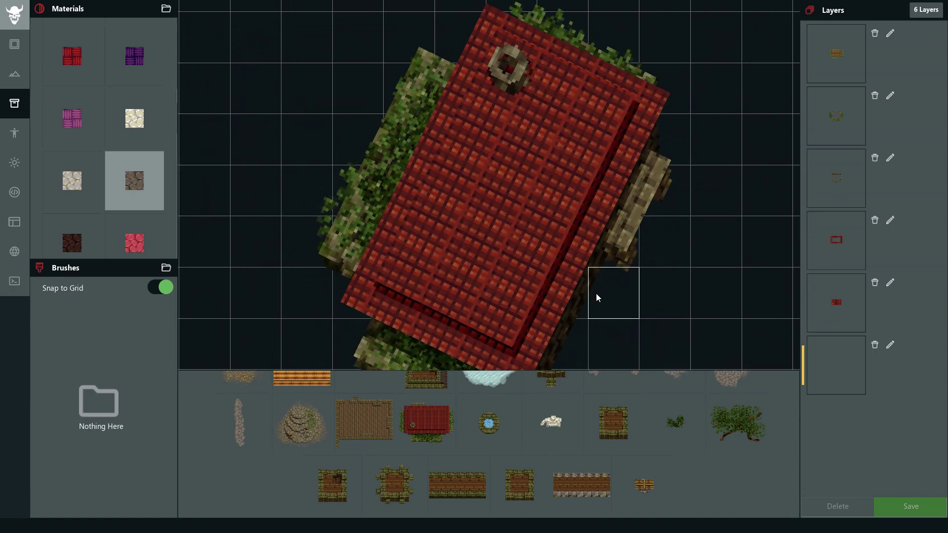
{"action": "scroll", "coordinate": [596, 294], "scroll_direction": "down", "scroll_amount": 4}
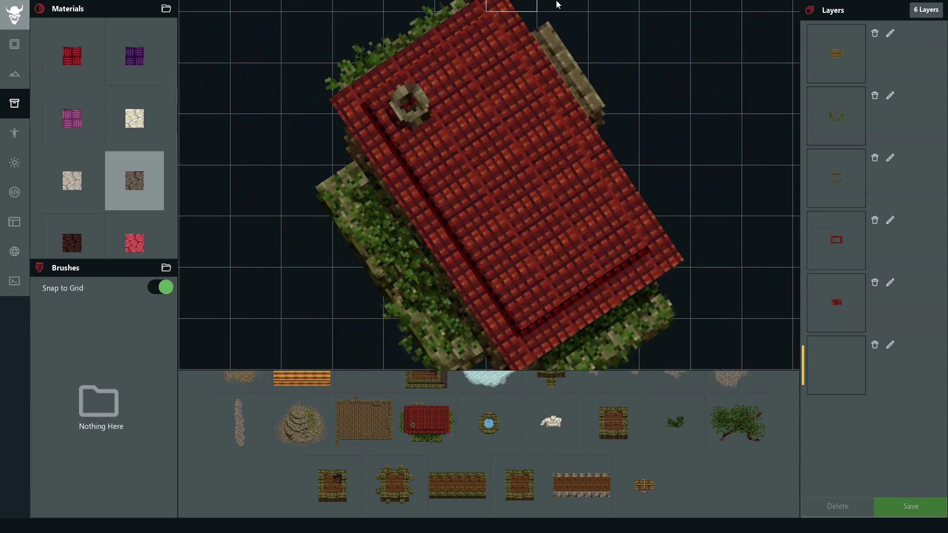
{"action": "scroll", "coordinate": [647, 344], "scroll_direction": "down", "scroll_amount": 4}
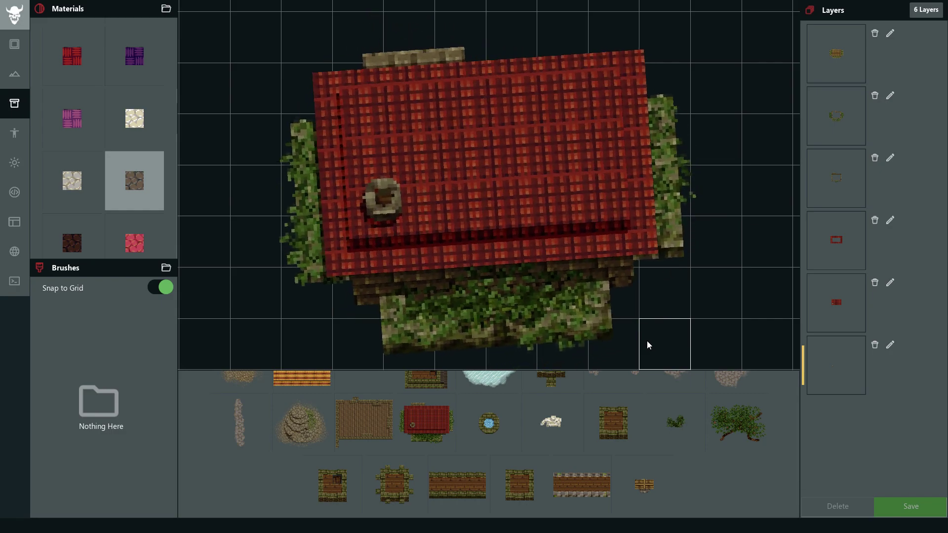
{"action": "scroll", "coordinate": [648, 342], "scroll_direction": "down", "scroll_amount": 4}
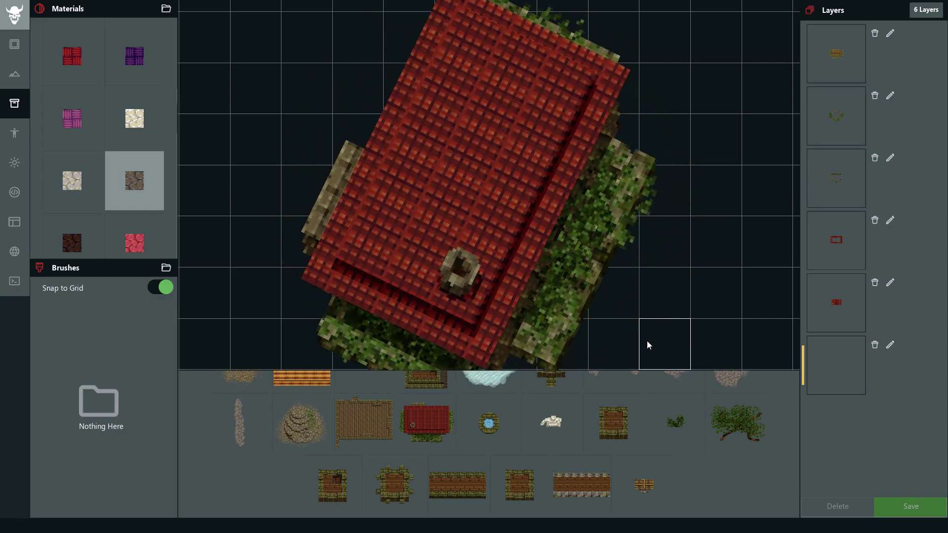
{"action": "scroll", "coordinate": [648, 345], "scroll_direction": "down", "scroll_amount": 4}
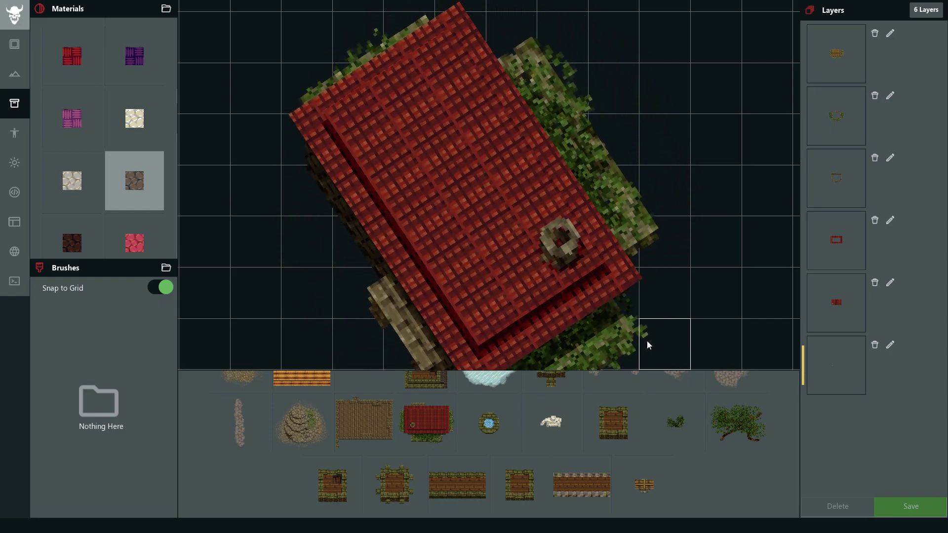
{"action": "scroll", "coordinate": [648, 344], "scroll_direction": "down", "scroll_amount": 3}
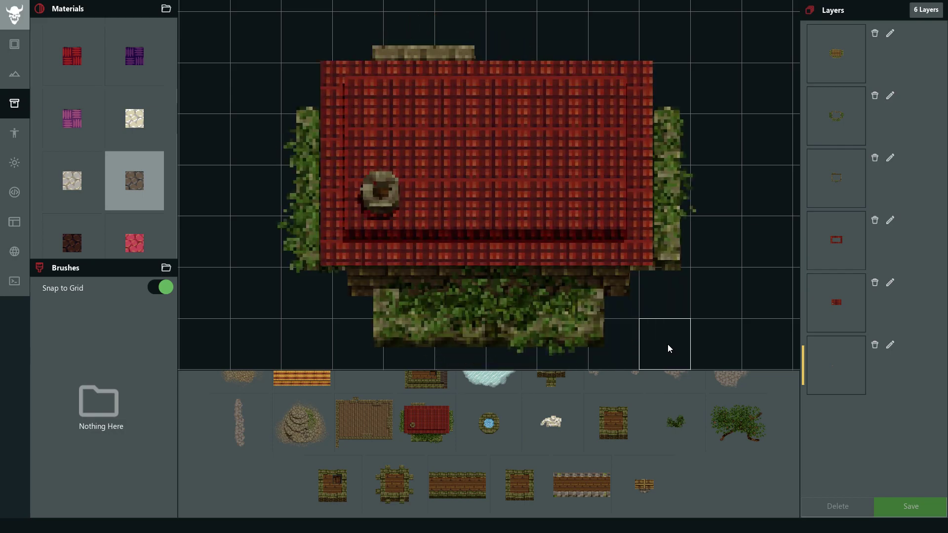
Close the editor and relaunch it from IntelliJ IDEA with the DesktopLauncher configuration.
{"action": "key", "text": "Escape"}
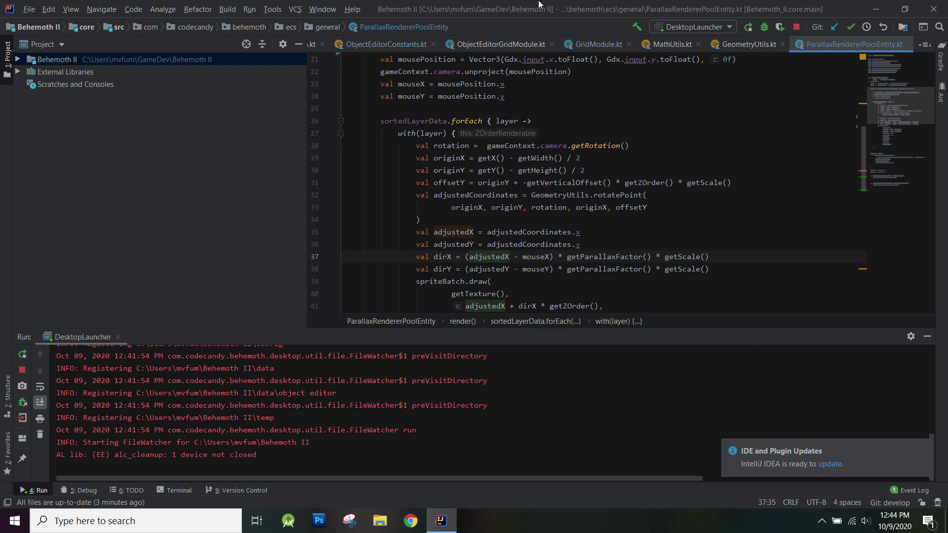
{"action": "left_click", "coordinate": [749, 28]}
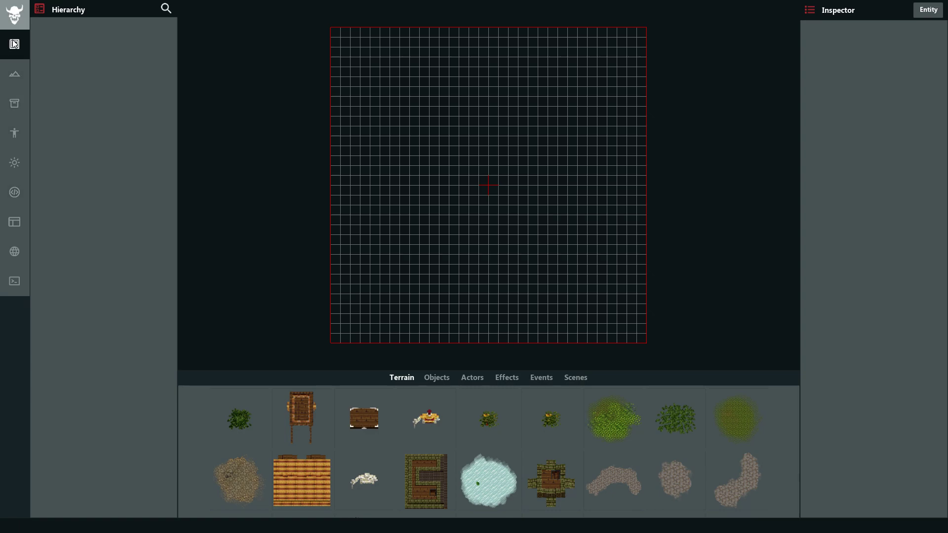
Place several overlapping round patches of olive-green grass terrain around the middle of the scene to form the ground.
{"action": "scroll", "coordinate": [531, 171], "scroll_direction": "up", "scroll_amount": 5}
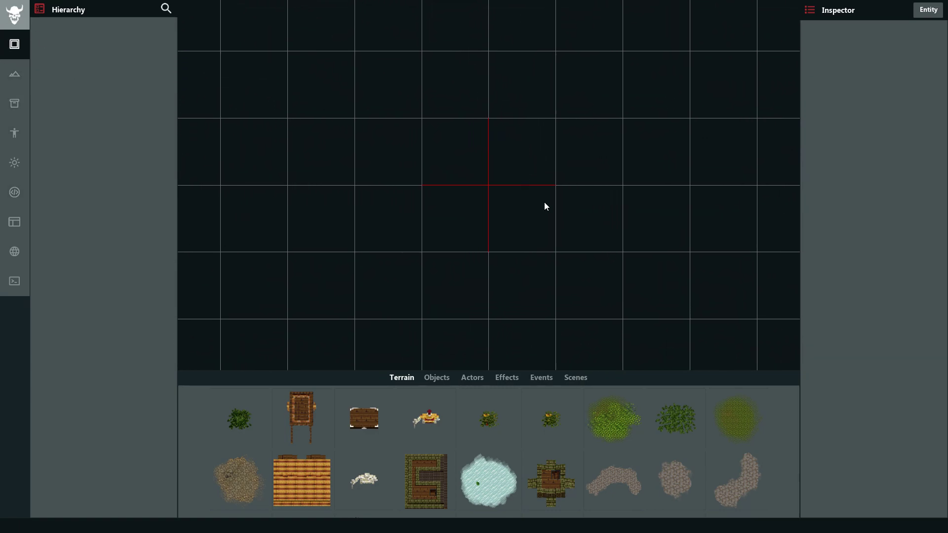
{"action": "left_click", "coordinate": [738, 418]}
{"action": "left_click_drag", "start_coordinate": [757, 434], "coordinate": [239, 284]}
{"action": "left_click_drag", "start_coordinate": [742, 394], "coordinate": [679, 286]}
{"action": "left_click_drag", "start_coordinate": [623, 254], "coordinate": [611, 352]}
{"action": "left_click_drag", "start_coordinate": [731, 413], "coordinate": [683, 39]}
{"action": "left_click_drag", "start_coordinate": [555, 144], "coordinate": [735, 173]}
{"action": "left_click_drag", "start_coordinate": [515, 222], "coordinate": [460, 97]}
{"action": "scroll", "coordinate": [489, 129], "scroll_direction": "down", "scroll_amount": 6}
{"action": "scroll", "coordinate": [511, 155], "scroll_direction": "up", "scroll_amount": 3}
{"action": "scroll", "coordinate": [511, 155], "scroll_direction": "up", "scroll_amount": 3}
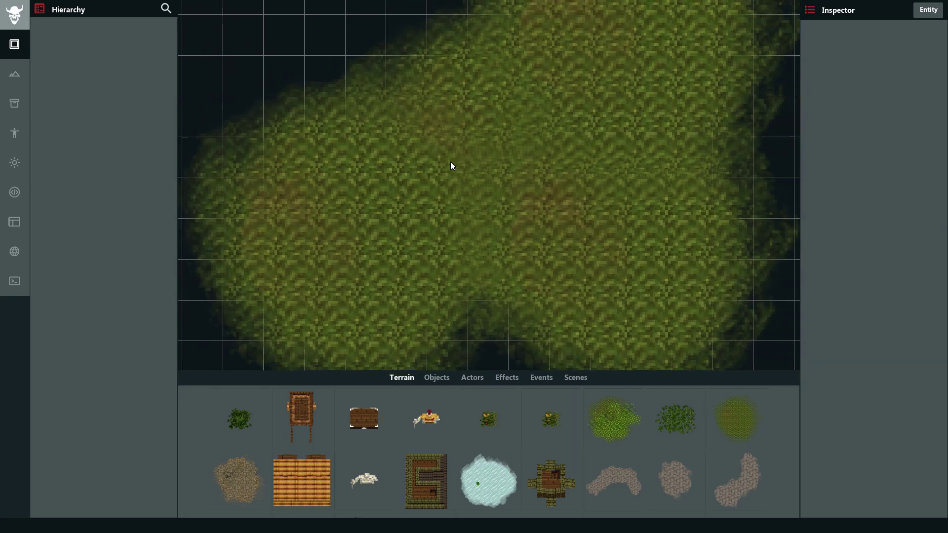
Place the mossy stone tower with the floor hatch and front steps on the upper edge of the grass.
{"action": "scroll", "coordinate": [513, 468], "scroll_direction": "down", "scroll_amount": 3}
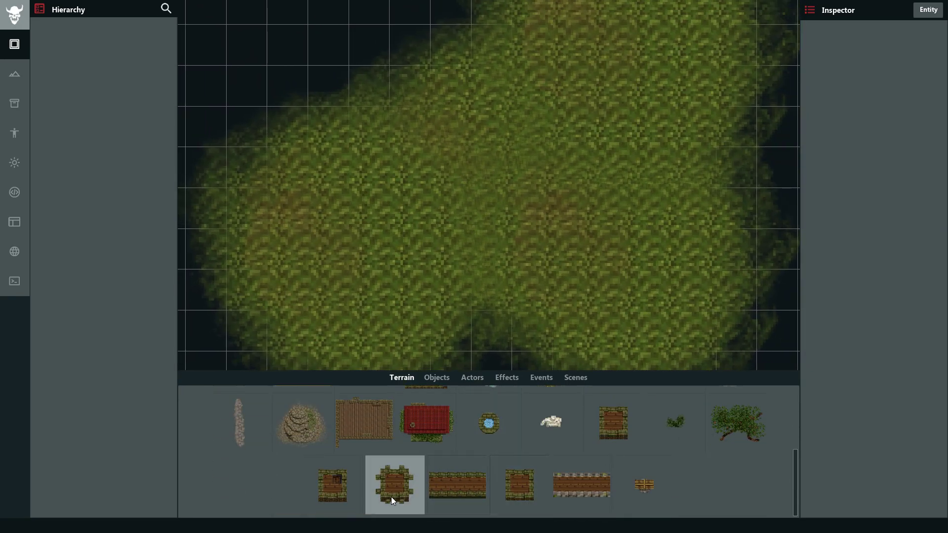
{"action": "scroll", "coordinate": [498, 463], "scroll_direction": "up", "scroll_amount": 3}
{"action": "left_click", "coordinate": [553, 461]}
{"action": "left_click_drag", "start_coordinate": [405, 66], "coordinate": [401, 165]}
{"action": "left_click", "coordinate": [408, 173]}
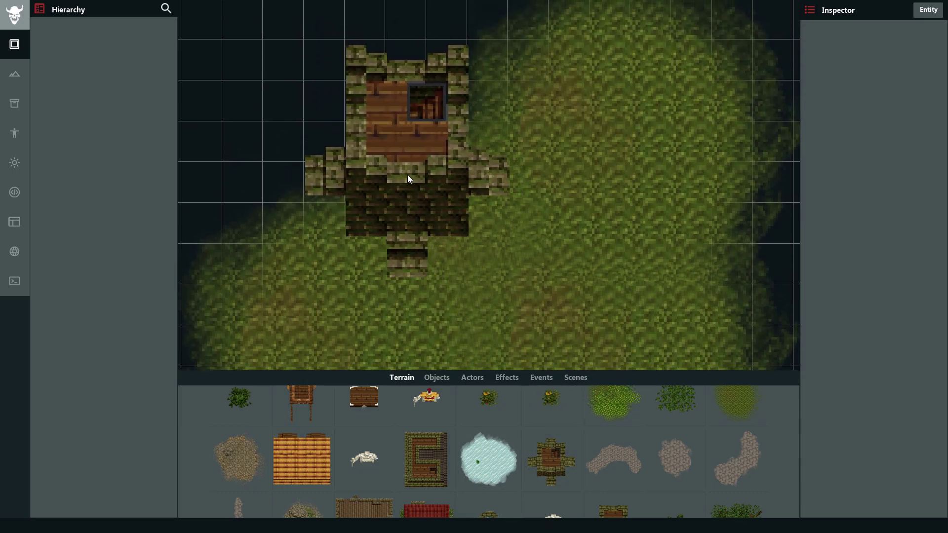
Extend the tower sideways with the long mossy wall walkway and cap its far end with the square mossy tower.
{"action": "scroll", "coordinate": [513, 446], "scroll_direction": "down", "scroll_amount": 3}
{"action": "left_click", "coordinate": [457, 484]}
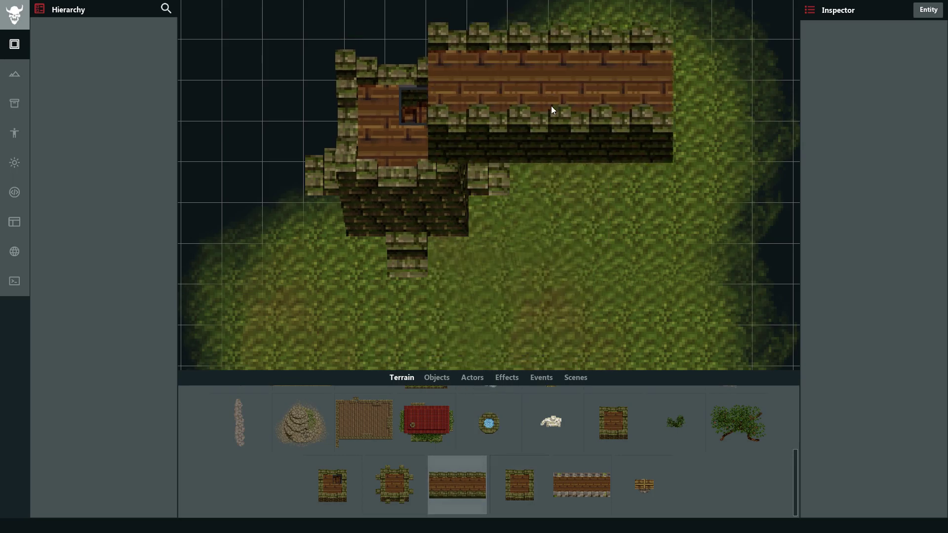
{"action": "left_click", "coordinate": [584, 168]}
{"action": "left_click", "coordinate": [519, 485]}
{"action": "left_click", "coordinate": [748, 169]}
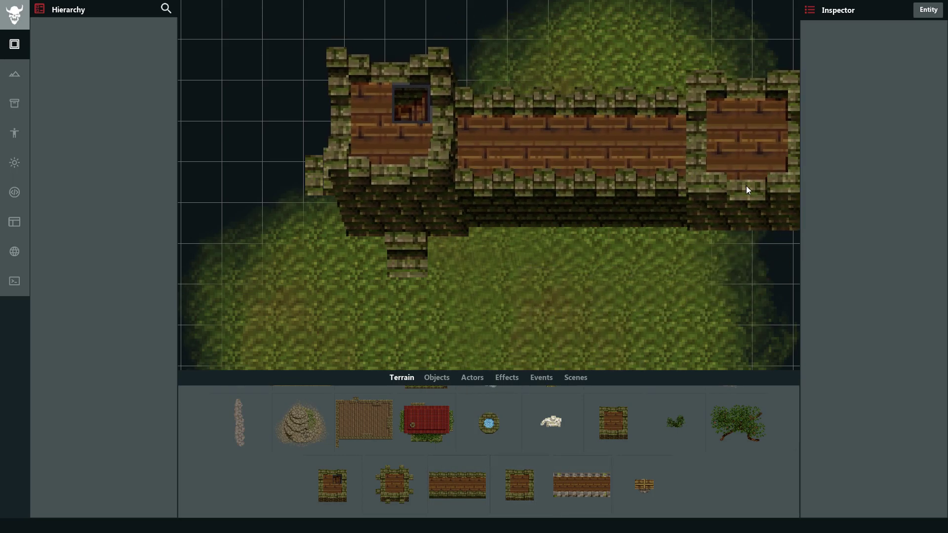
Rotate the red-roofed house 180 degrees and place it on the grass just below the wall walkway.
{"action": "left_click", "coordinate": [446, 422]}
{"action": "left_click_drag", "start_coordinate": [537, 251], "coordinate": [532, 223]}
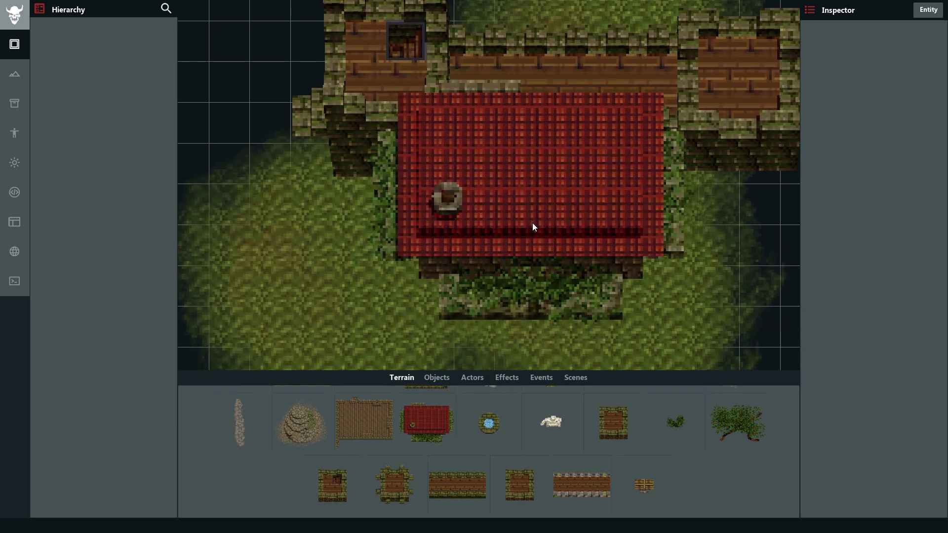
{"action": "scroll", "coordinate": [545, 233], "scroll_direction": "up", "scroll_amount": 9}
{"action": "scroll", "coordinate": [558, 247], "scroll_direction": "up", "scroll_amount": 3}
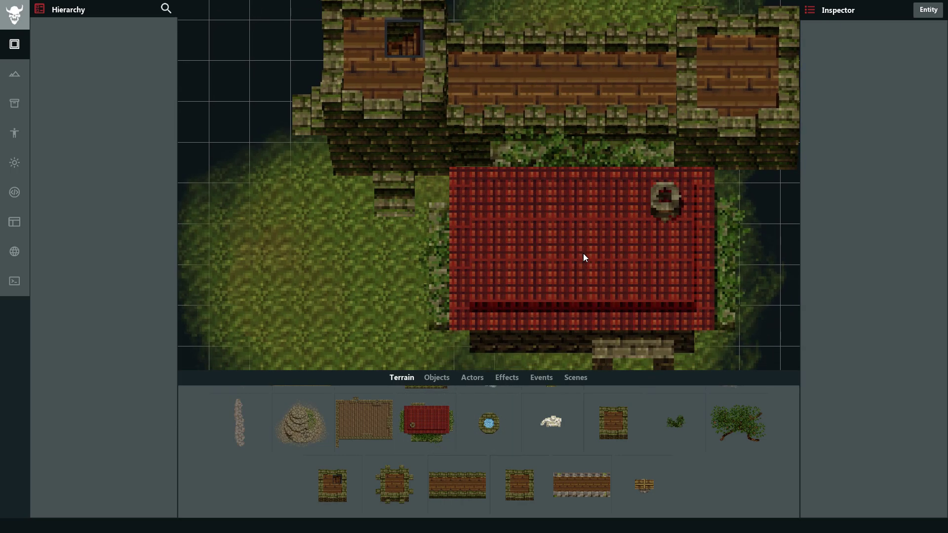
{"action": "left_click", "coordinate": [582, 256]}
{"action": "left_click_drag", "start_coordinate": [518, 294], "coordinate": [530, 247]}
Place the large branching tree on the grass beside the house, in front of the tower with the hatch.
{"action": "left_click", "coordinate": [755, 424]}
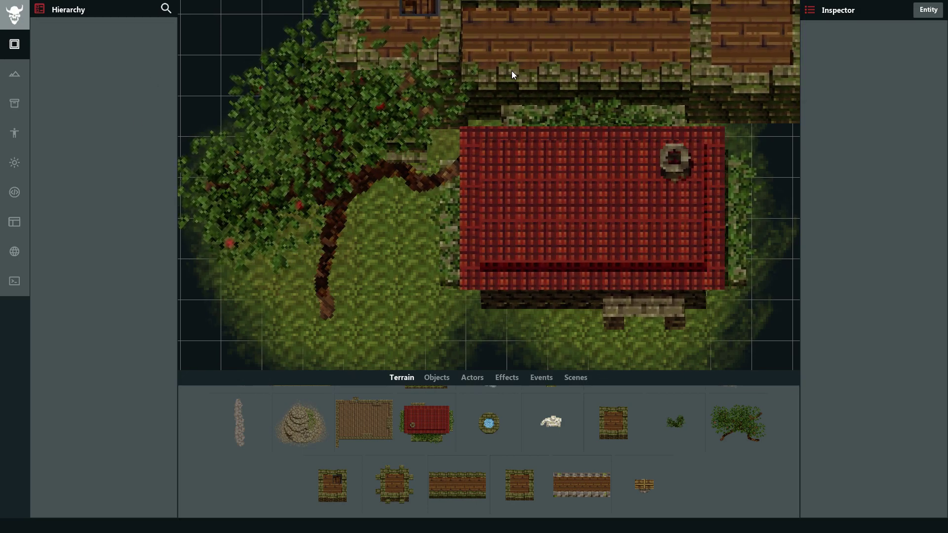
{"action": "left_click_drag", "start_coordinate": [379, 220], "coordinate": [412, 221]}
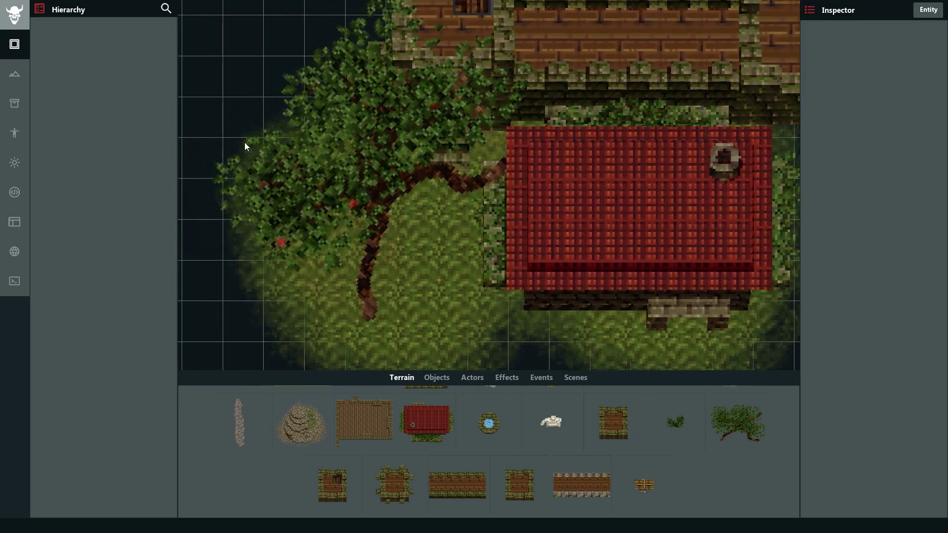
{"action": "left_click", "coordinate": [264, 160]}
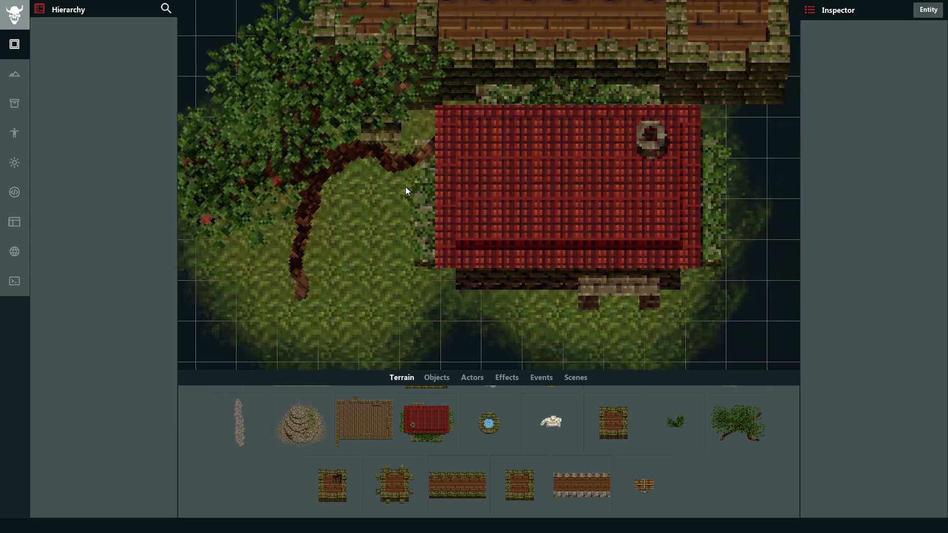
Rotate the stepped rock mound and place it against the chimney side of the house, below the square mossy tower.
{"action": "left_click", "coordinate": [289, 418]}
{"action": "scroll", "coordinate": [710, 129], "scroll_direction": "up", "scroll_amount": 4}
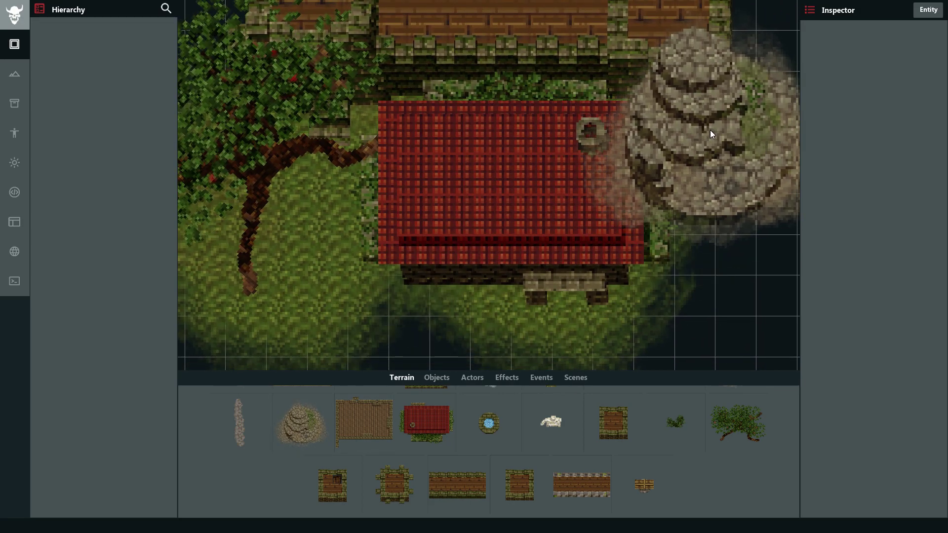
{"action": "scroll", "coordinate": [714, 134], "scroll_direction": "down", "scroll_amount": 6}
{"action": "left_click", "coordinate": [732, 144]}
{"action": "key", "text": "s"}
{"action": "key", "text": "d"}
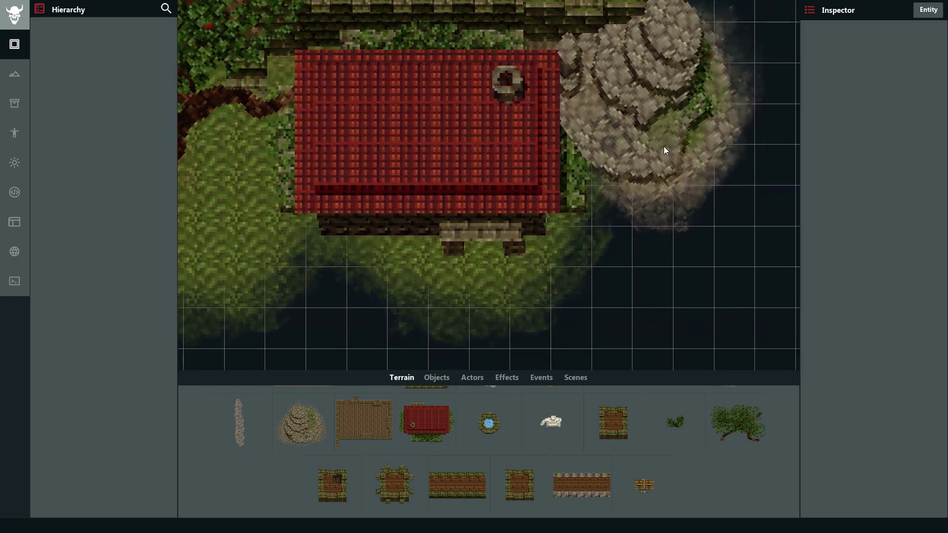
Rotate the small wooden-roofed well, scale it down and place it on the grass between the tree trunk and the house.
{"action": "key", "text": "a"}
{"action": "key", "text": "s"}
{"action": "left_click", "coordinate": [644, 485]}
{"action": "scroll", "coordinate": [312, 171], "scroll_direction": "up", "scroll_amount": 4}
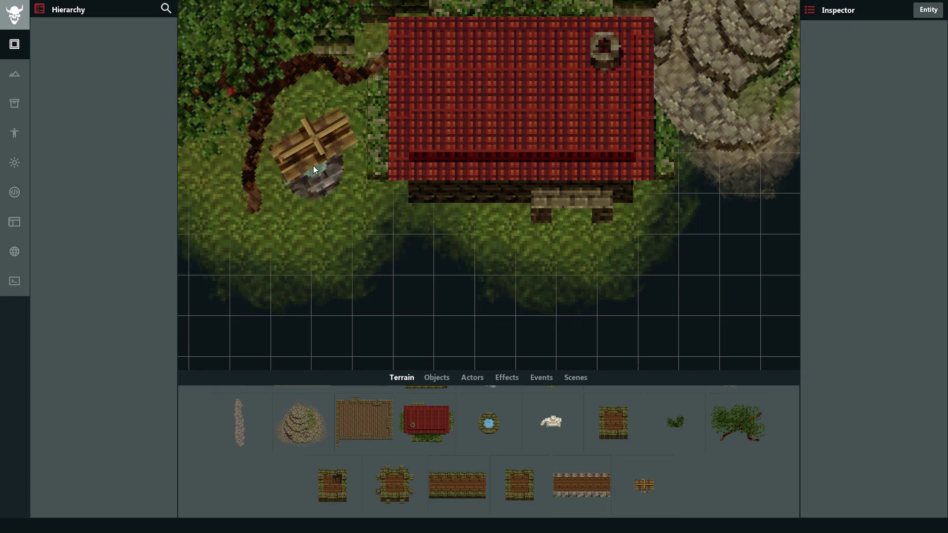
{"action": "key", "text": "shift"}
{"action": "scroll", "coordinate": [314, 159], "scroll_direction": "down", "scroll_amount": 3}
{"action": "left_click", "coordinate": [312, 151]}
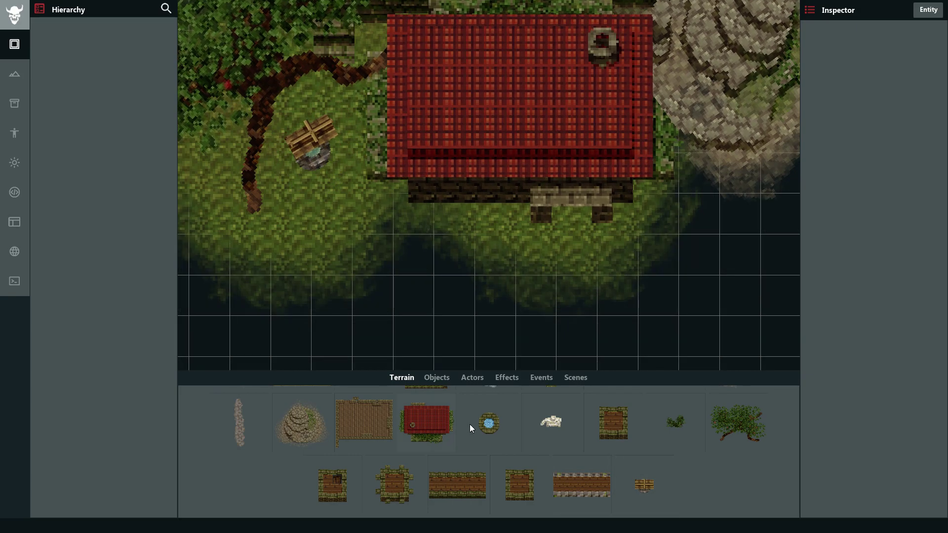
Scale the wooden chest down to a small size and place it at an angle on the grass beside the house's bench.
{"action": "scroll", "coordinate": [469, 457], "scroll_direction": "up", "scroll_amount": 1}
{"action": "scroll", "coordinate": [469, 457], "scroll_direction": "down", "scroll_amount": 1}
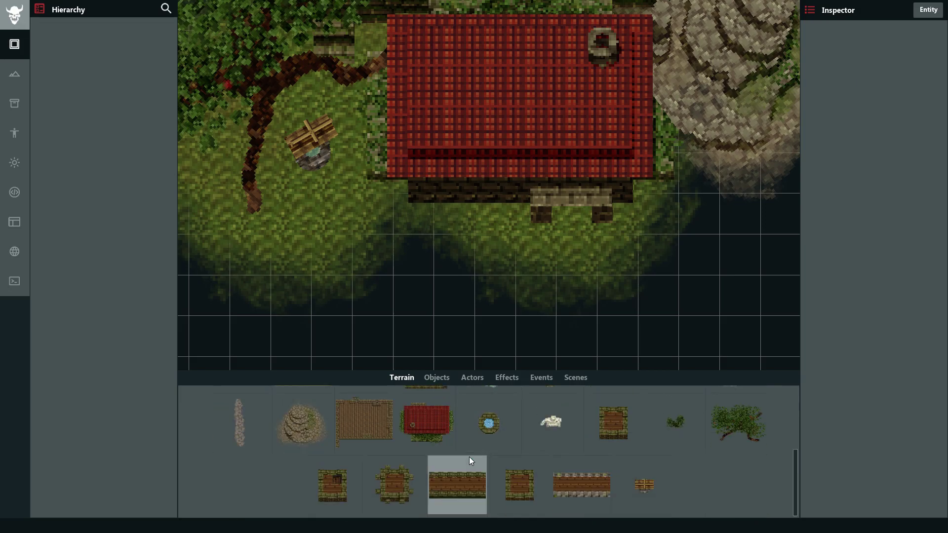
{"action": "scroll", "coordinate": [468, 457], "scroll_direction": "up", "scroll_amount": 3}
{"action": "left_click", "coordinate": [366, 423]}
{"action": "scroll", "coordinate": [440, 242], "scroll_direction": "up", "scroll_amount": 3}
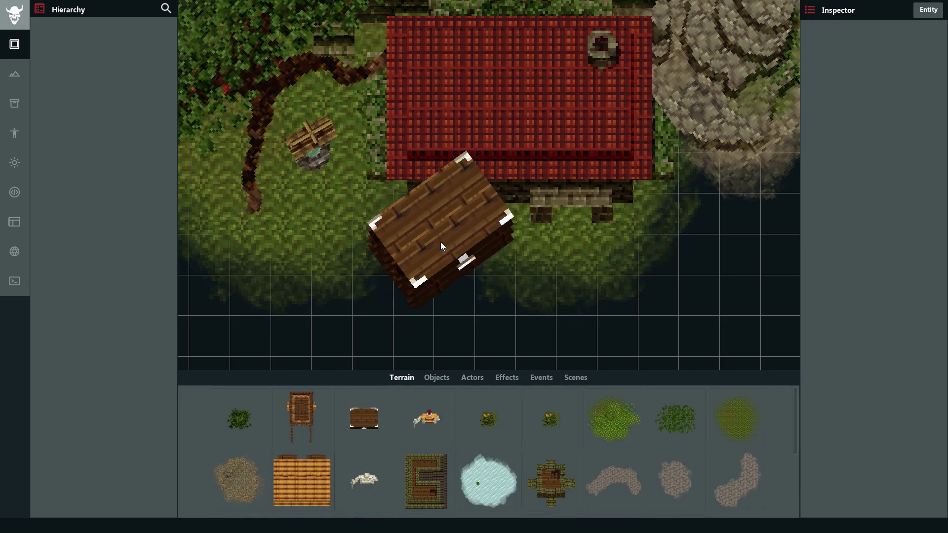
{"action": "scroll", "coordinate": [468, 237], "scroll_direction": "down", "scroll_amount": 2}
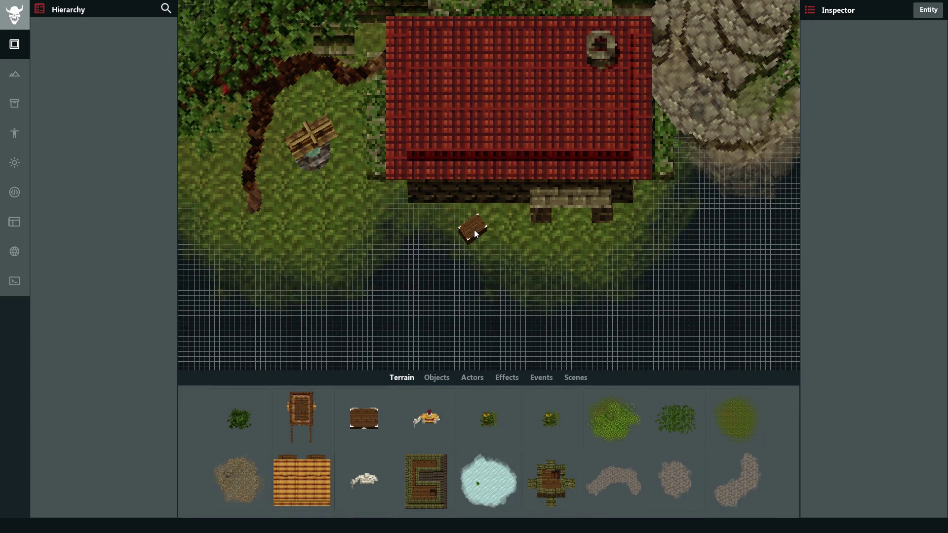
{"action": "left_click", "coordinate": [477, 232]}
Place the yellow-flowered bush at the front corner of the house, on the side facing the well.
{"action": "left_click", "coordinate": [533, 432]}
{"action": "scroll", "coordinate": [389, 171], "scroll_direction": "down", "scroll_amount": 3}
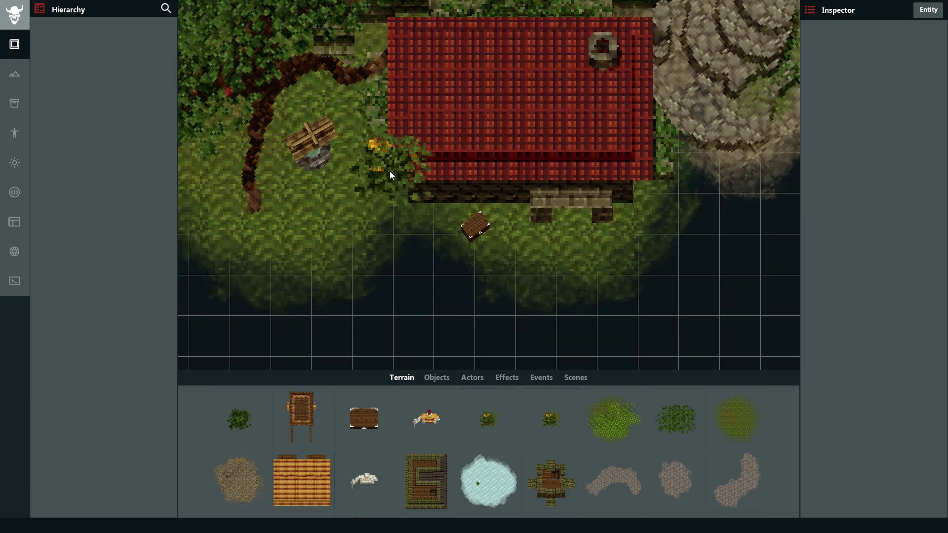
{"action": "scroll", "coordinate": [397, 192], "scroll_direction": "down", "scroll_amount": 2}
{"action": "left_click", "coordinate": [394, 191]}
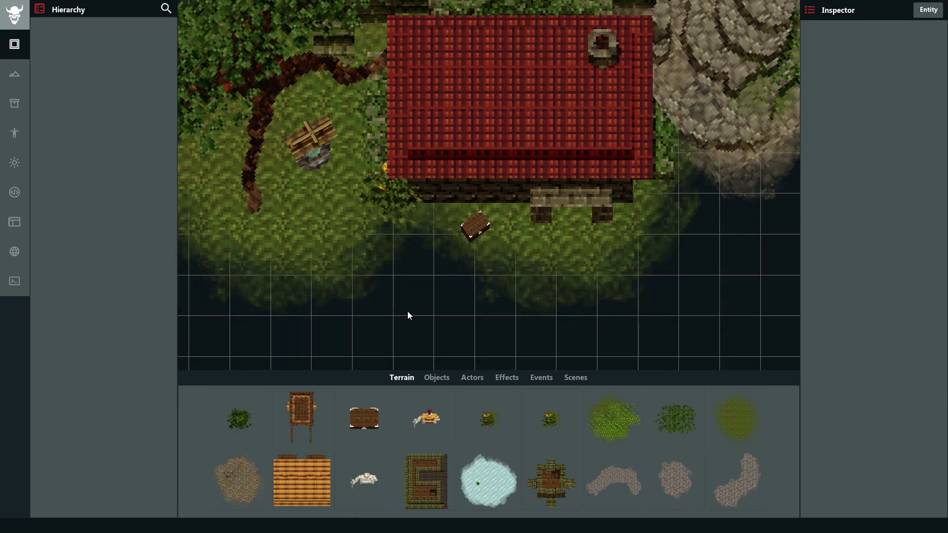
Place the plain leafy green bush between the tree's branches and the rear corner of the house.
{"action": "left_click", "coordinate": [240, 419]}
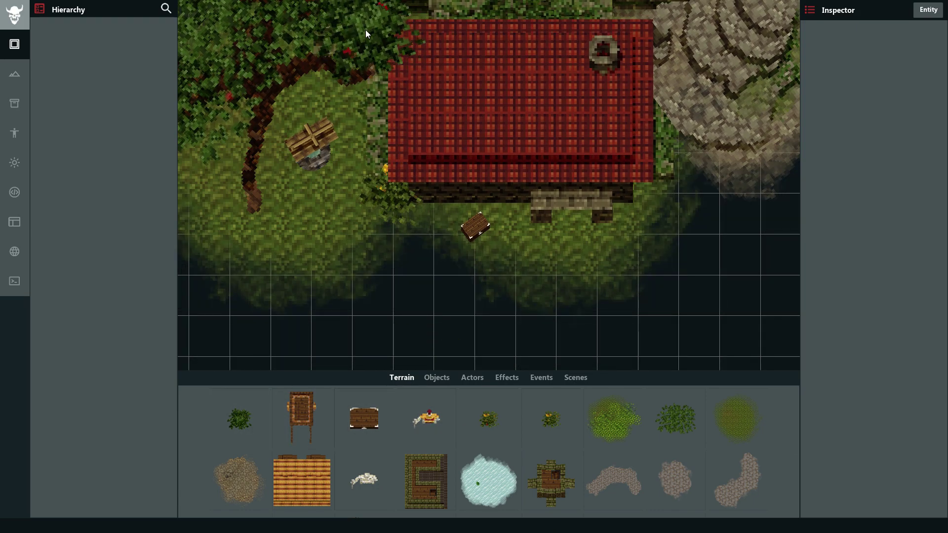
{"action": "scroll", "coordinate": [365, 30], "scroll_direction": "down", "scroll_amount": 5}
{"action": "scroll", "coordinate": [480, 158], "scroll_direction": "up", "scroll_amount": 5}
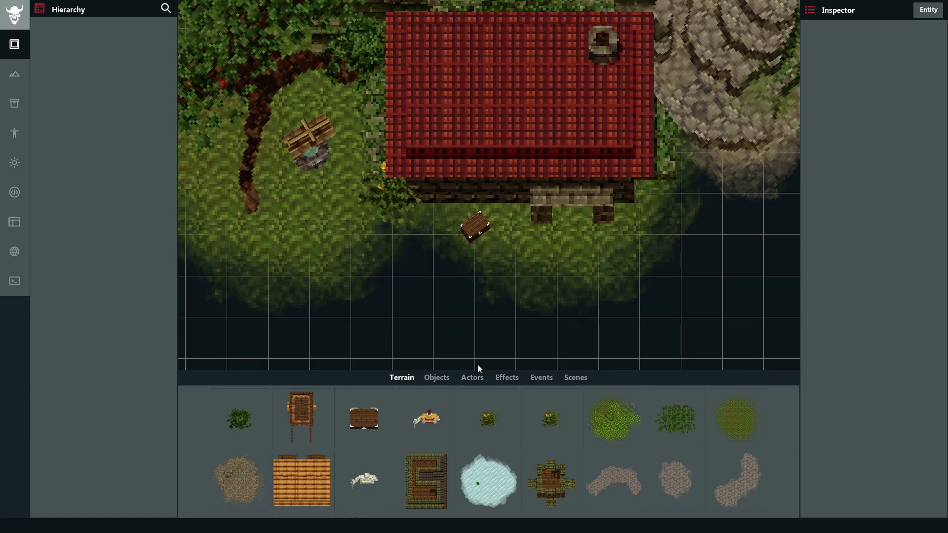
Examine the parallax depth of the castle walls, house, tree, well and rock mound from all angles around the scene.
{"action": "scroll", "coordinate": [422, 181], "scroll_direction": "down", "scroll_amount": 3}
{"action": "scroll", "coordinate": [480, 205], "scroll_direction": "up", "scroll_amount": 3}
{"action": "left_click_drag", "start_coordinate": [480, 204], "coordinate": [468, 239]}
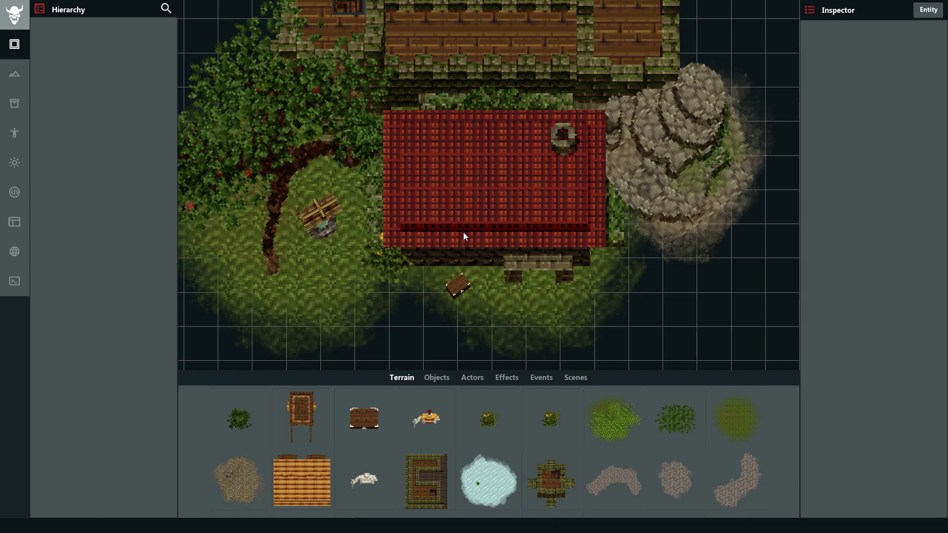
{"action": "key", "text": "q"}
{"action": "left_click_drag", "start_coordinate": [497, 257], "coordinate": [595, 299]}
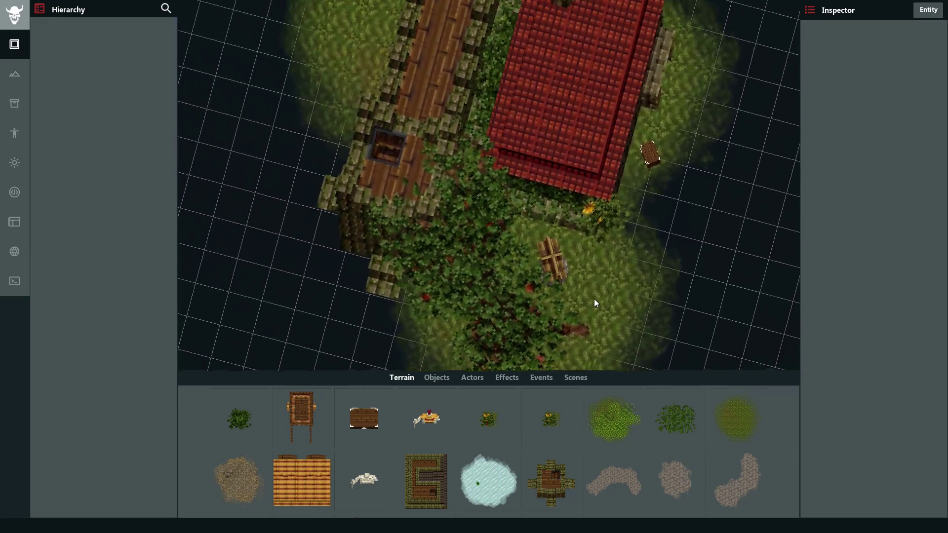
{"action": "key", "text": "w"}
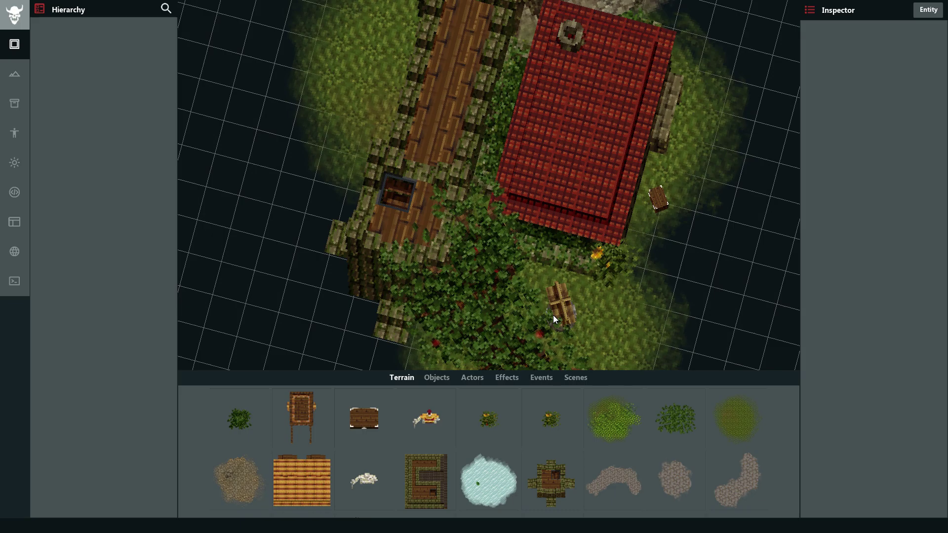
{"action": "key", "text": "q"}
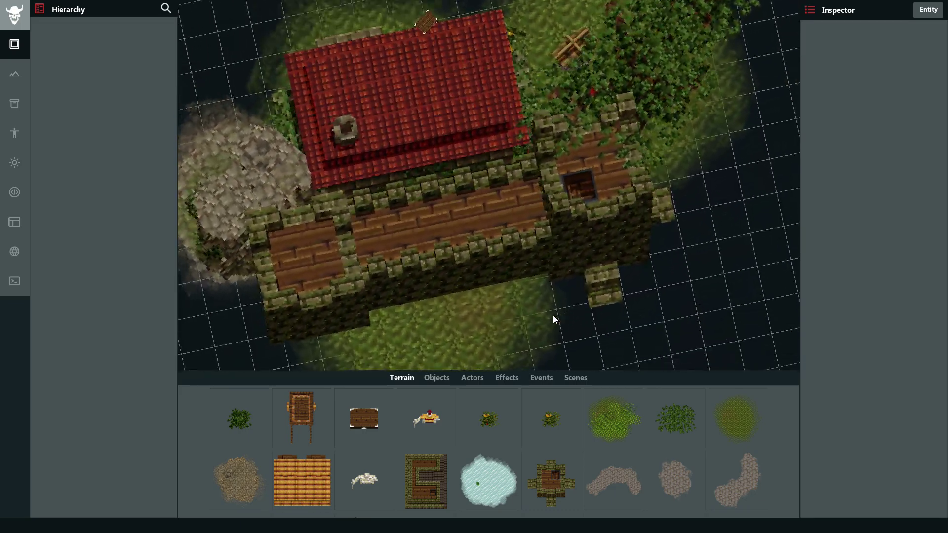
{"action": "key", "text": "q"}
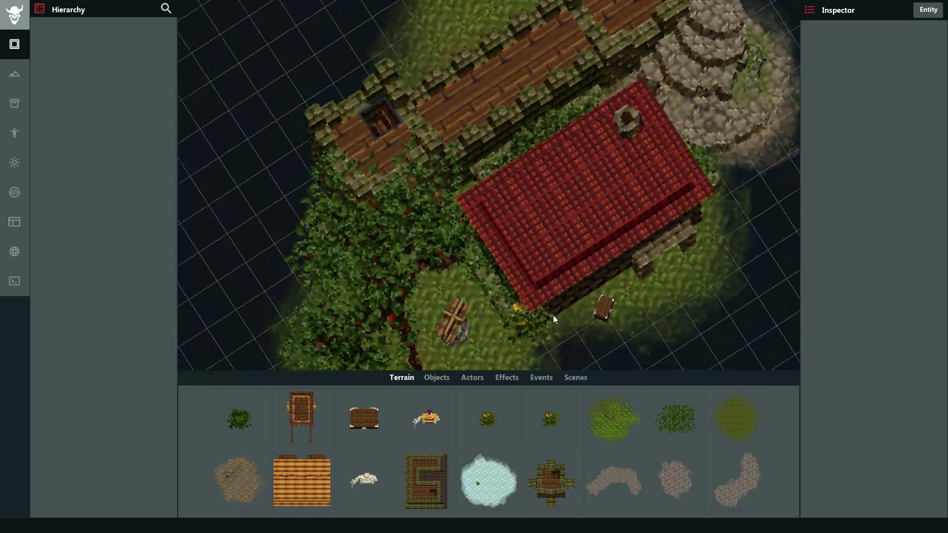
{"action": "key", "text": "q"}
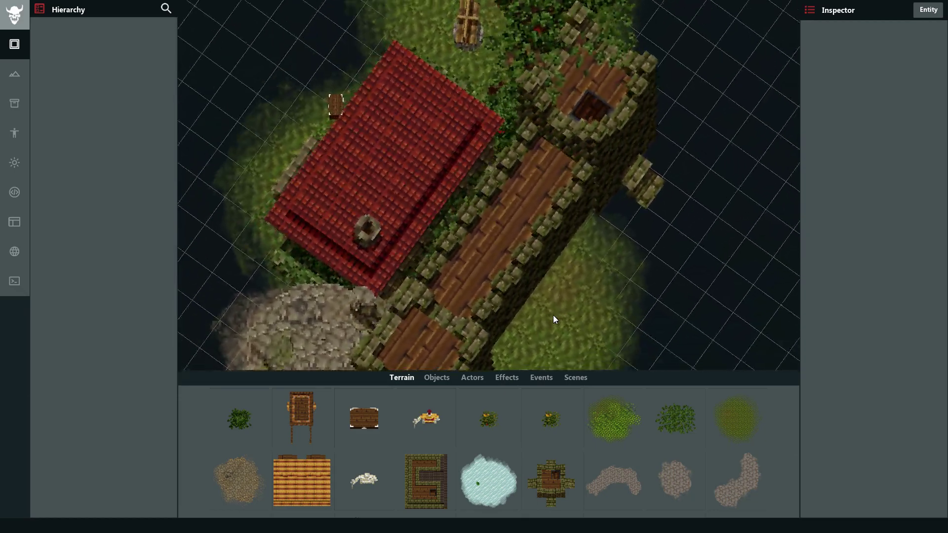
{"action": "key", "text": "q"}
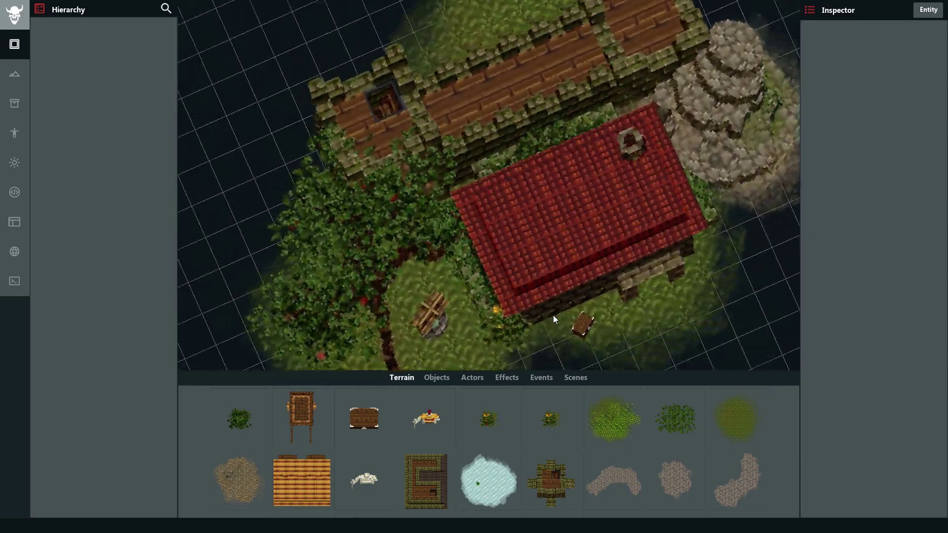
{"action": "key", "text": "q"}
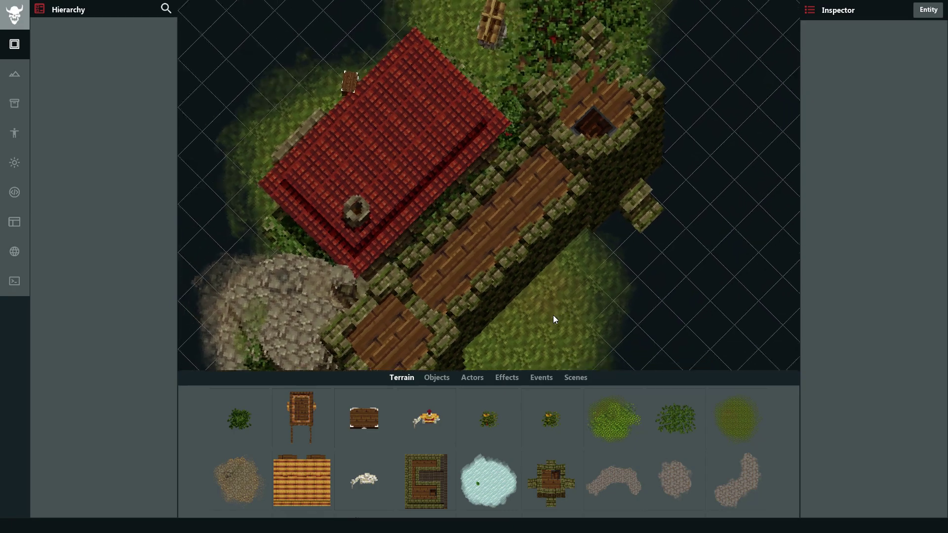
{"action": "key", "text": "q"}
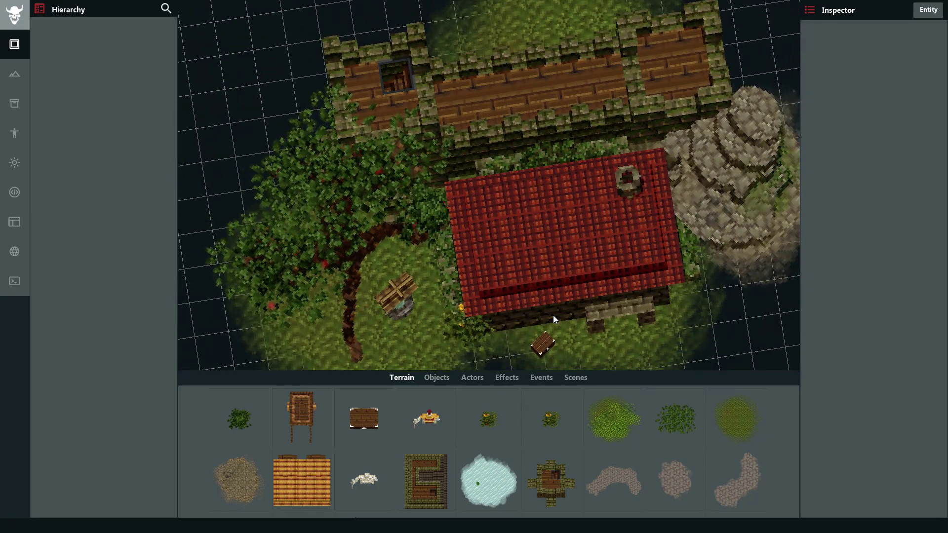
{"action": "key", "text": "q"}
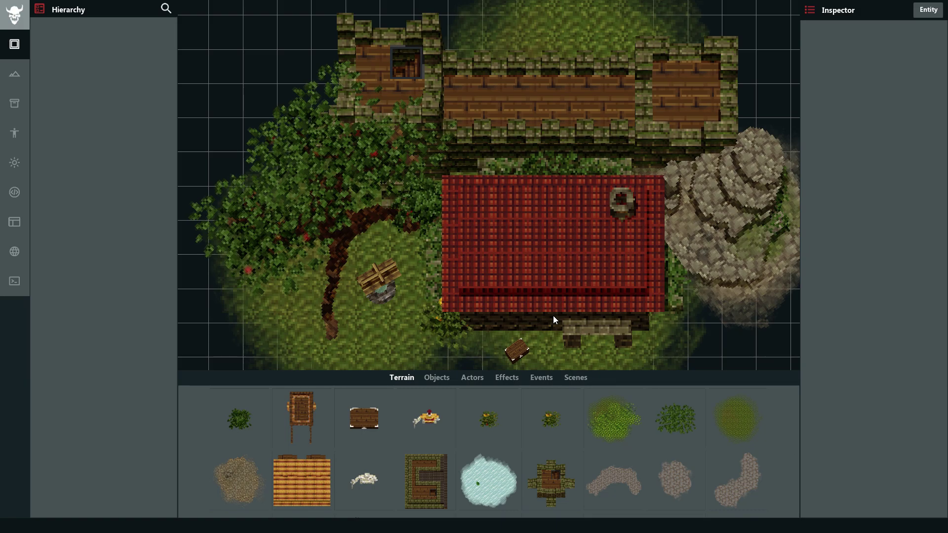
{"action": "key", "text": "q"}
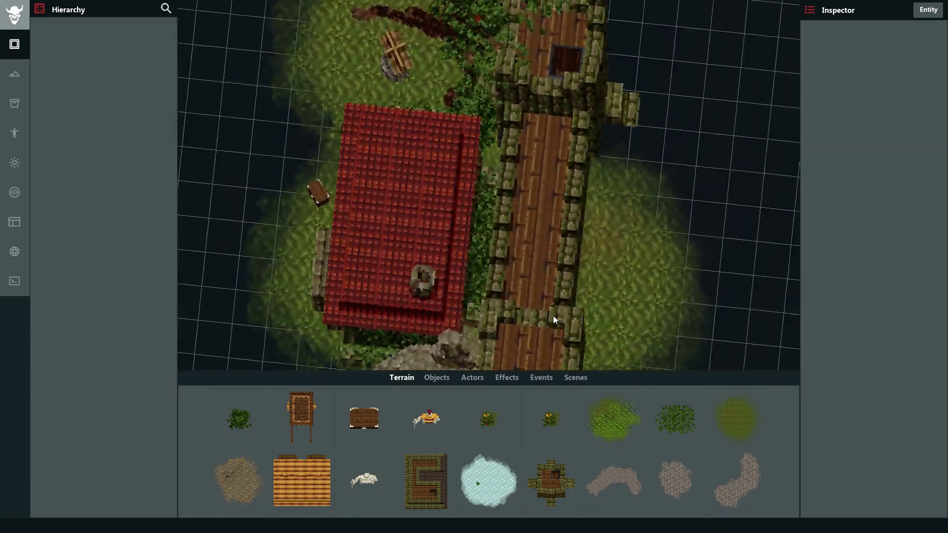
{"action": "key", "text": "e"}
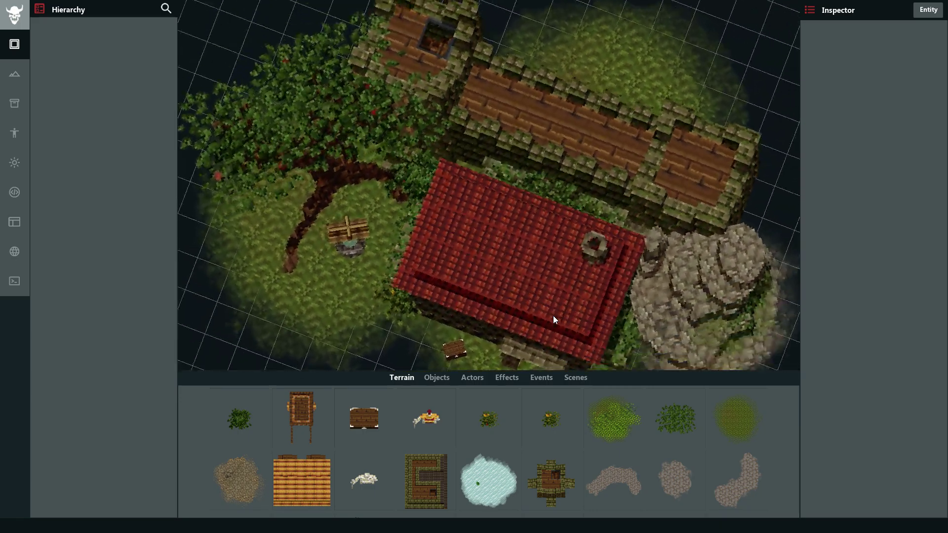
{"action": "key", "text": "q"}
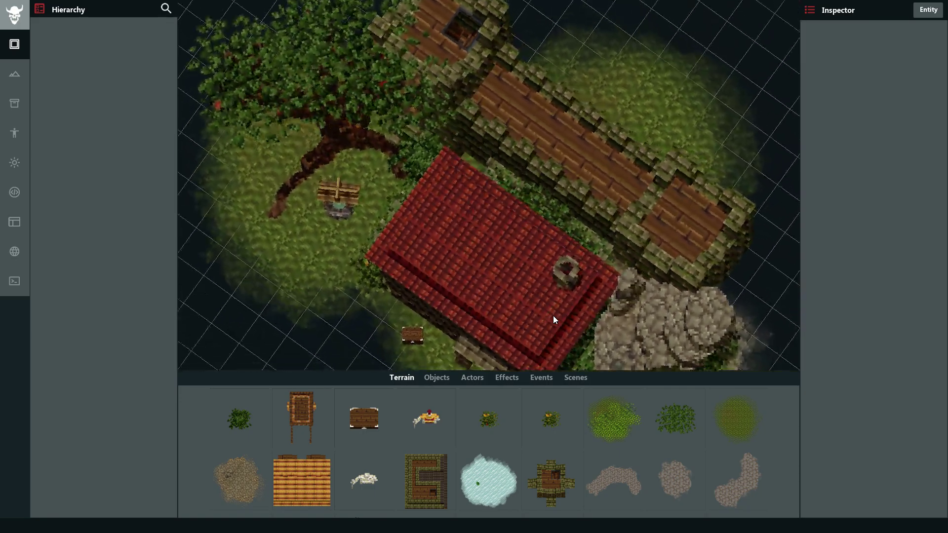
{"action": "key", "text": "e"}
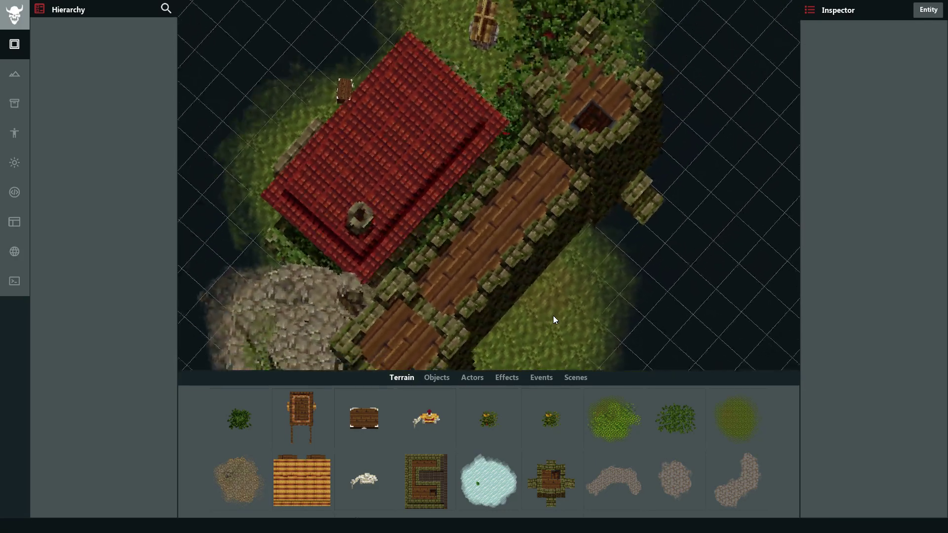
{"action": "key", "text": "e"}
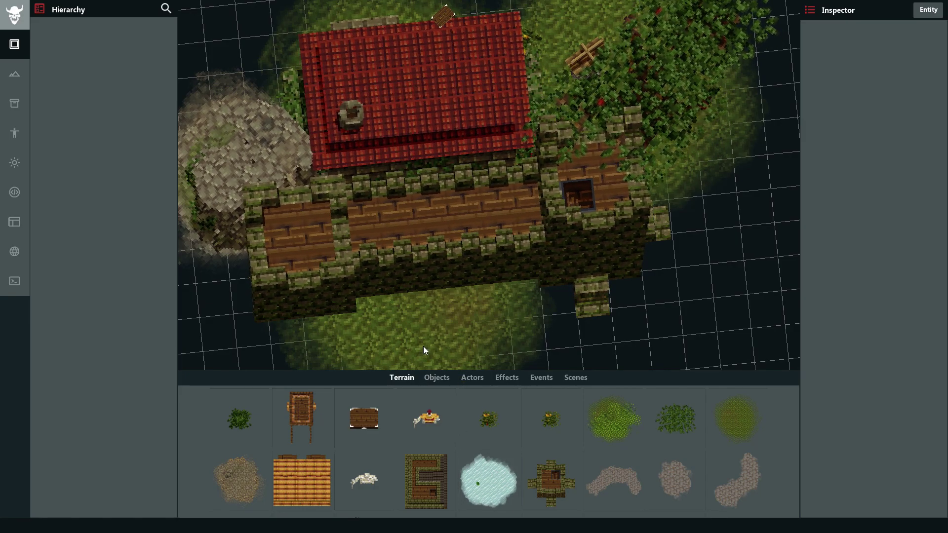
{"action": "key", "text": "e"}
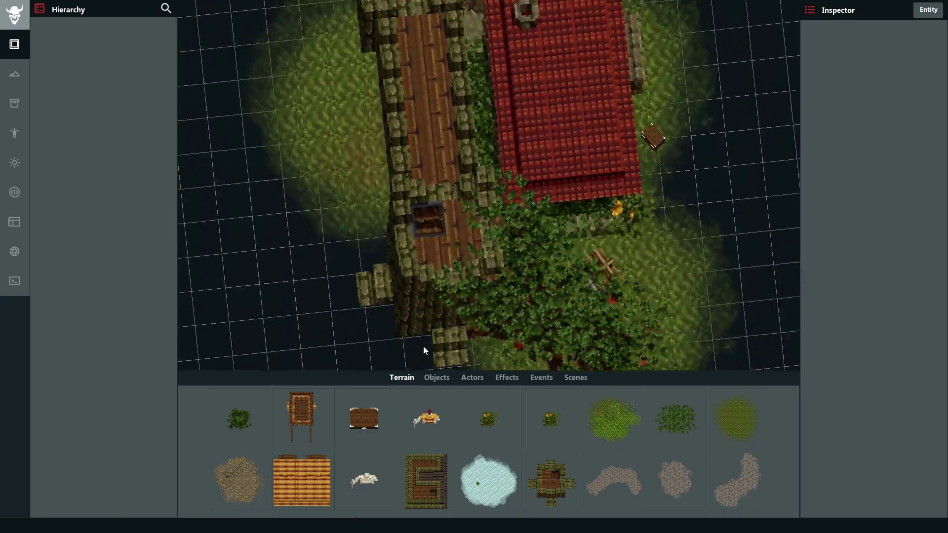
{"action": "key", "text": "q"}
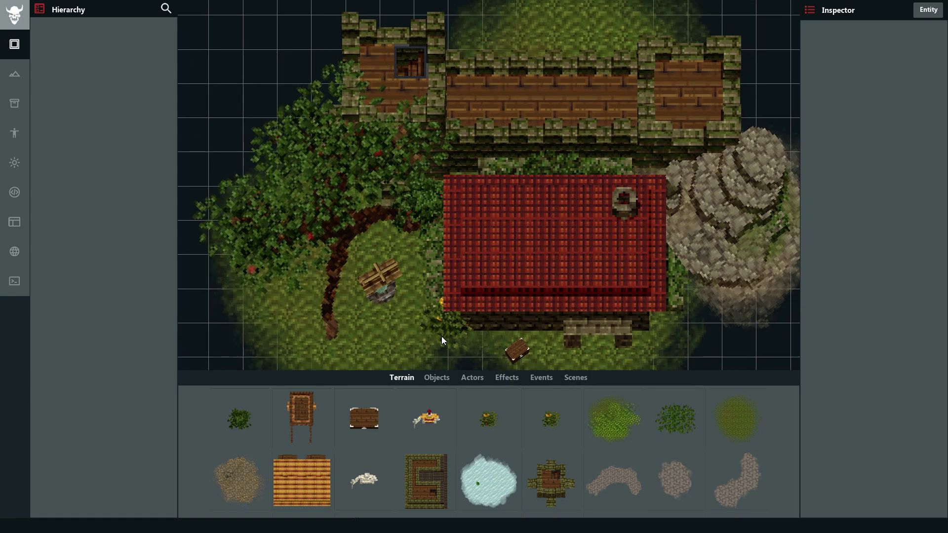
{"action": "left_click_drag", "start_coordinate": [442, 336], "coordinate": [407, 308]}
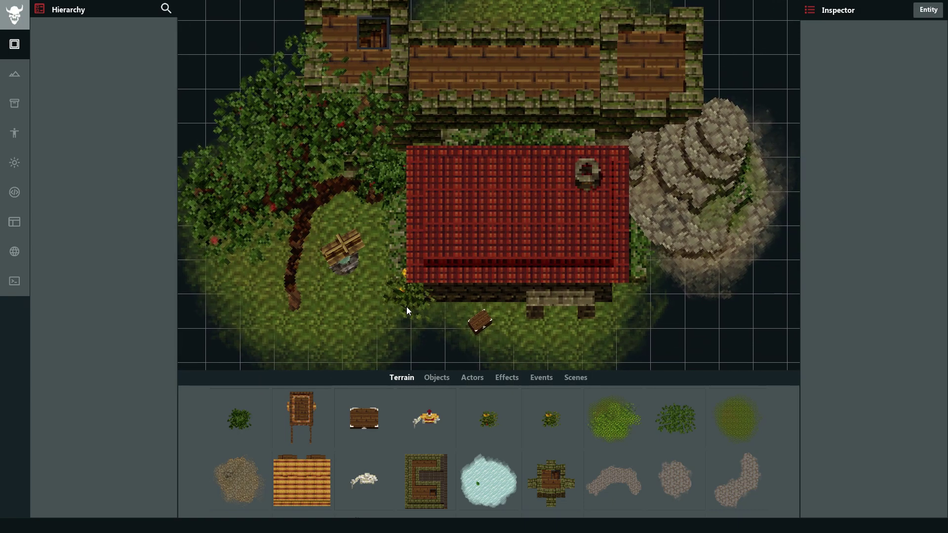